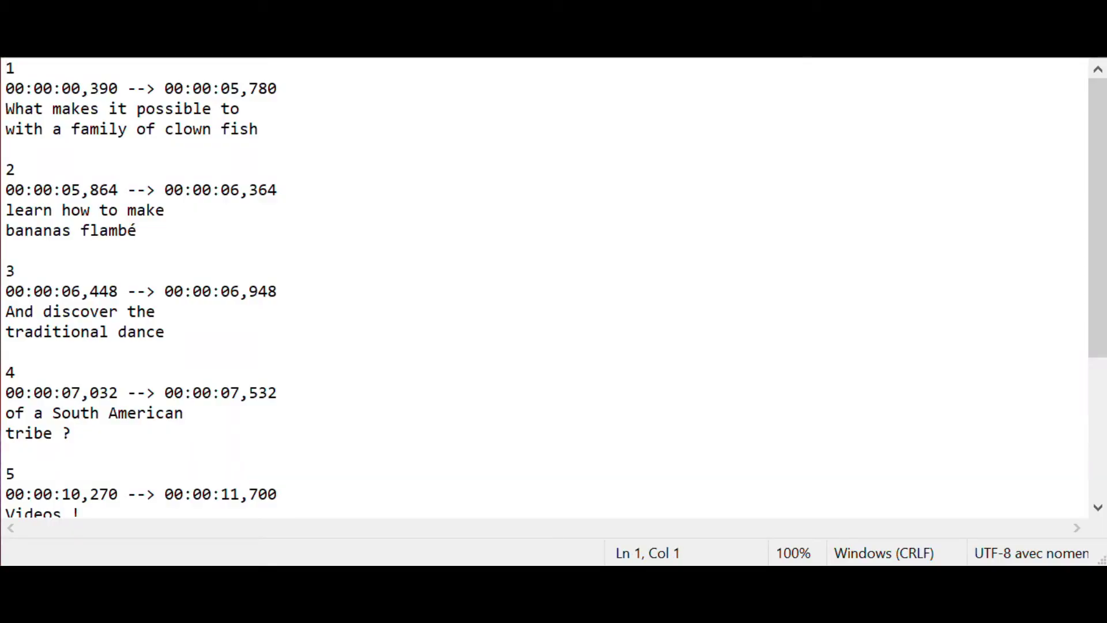
{"action": "left_click", "coordinate": [5, 88]}
{"action": "left_click_drag", "start_coordinate": [6, 89], "coordinate": [277, 89]}
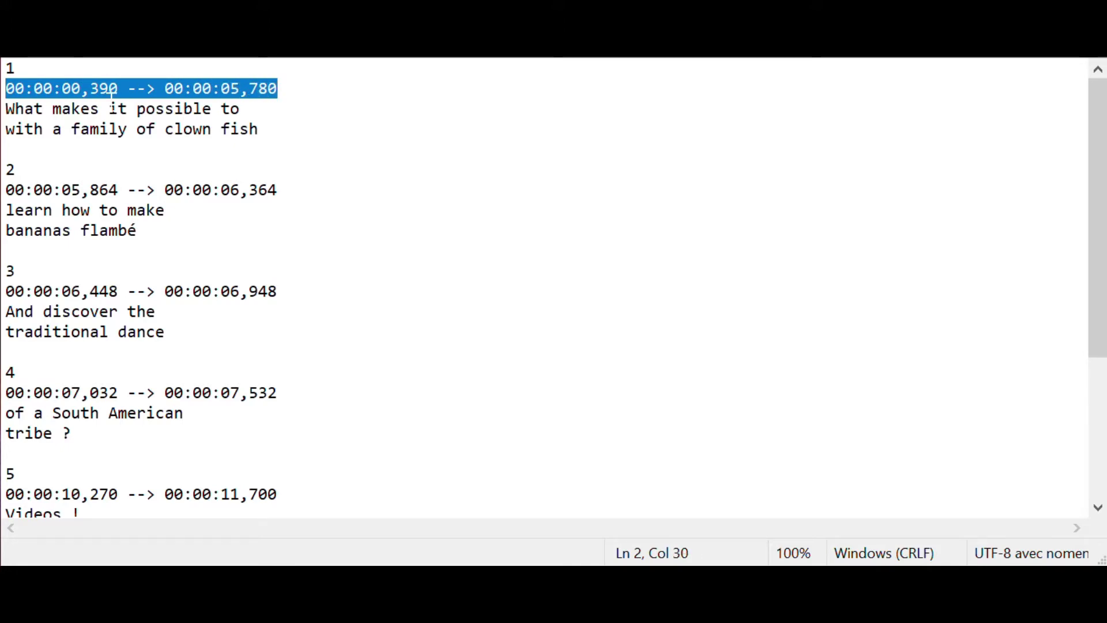
{"action": "left_click_drag", "start_coordinate": [6, 108], "coordinate": [240, 109]}
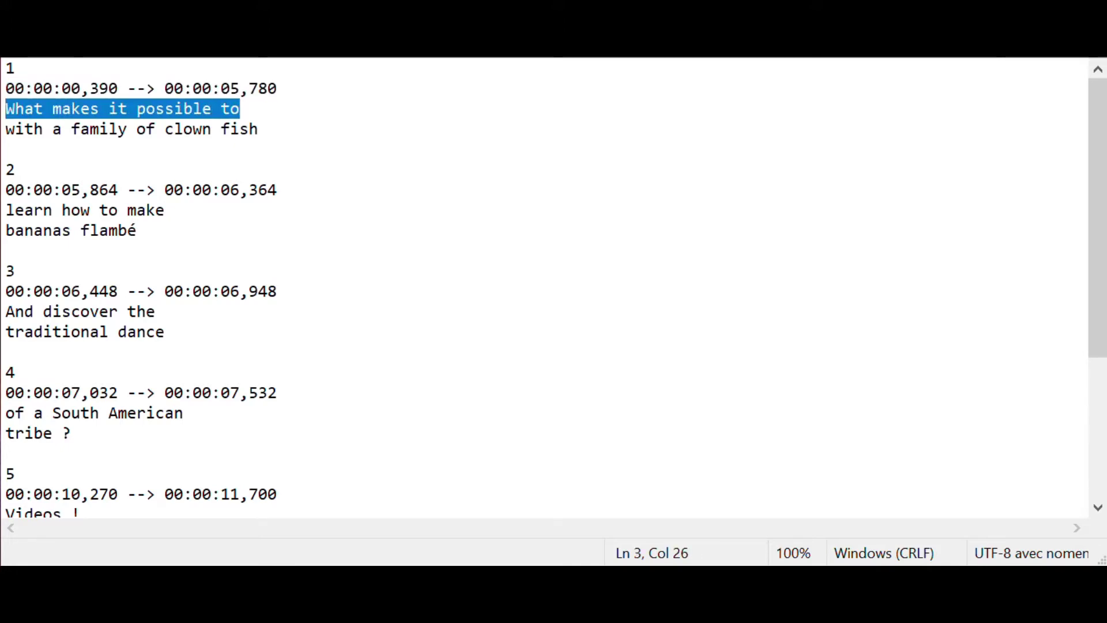
{"action": "key", "text": "Delete"}
{"action": "type", "text": "What "}
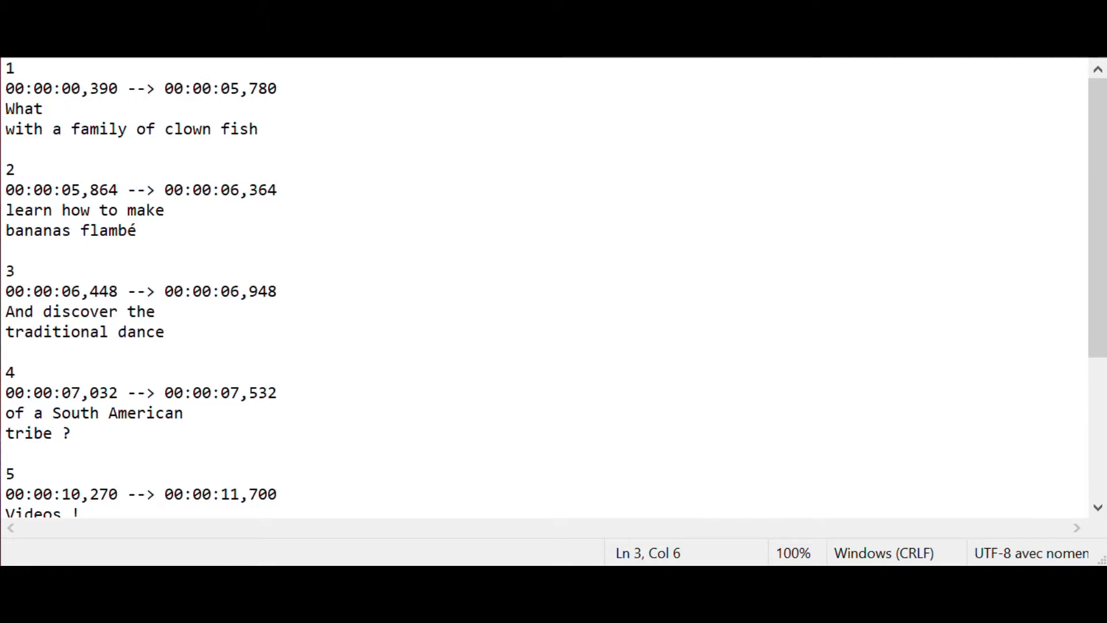
{"action": "type", "text": "makes it po"}
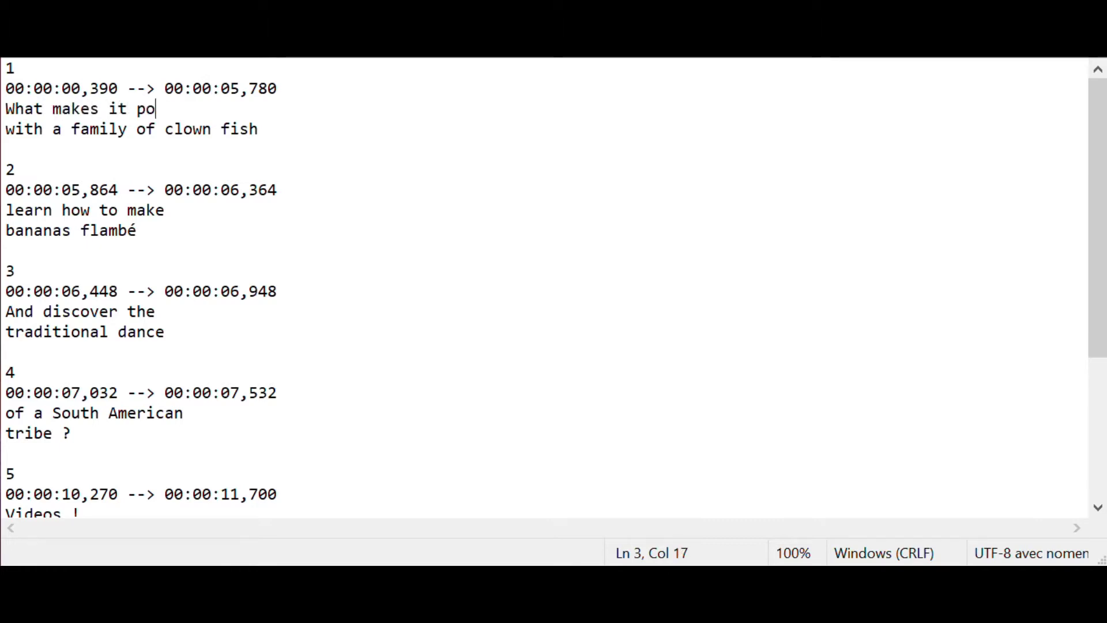
{"action": "type", "text": "ssible to"}
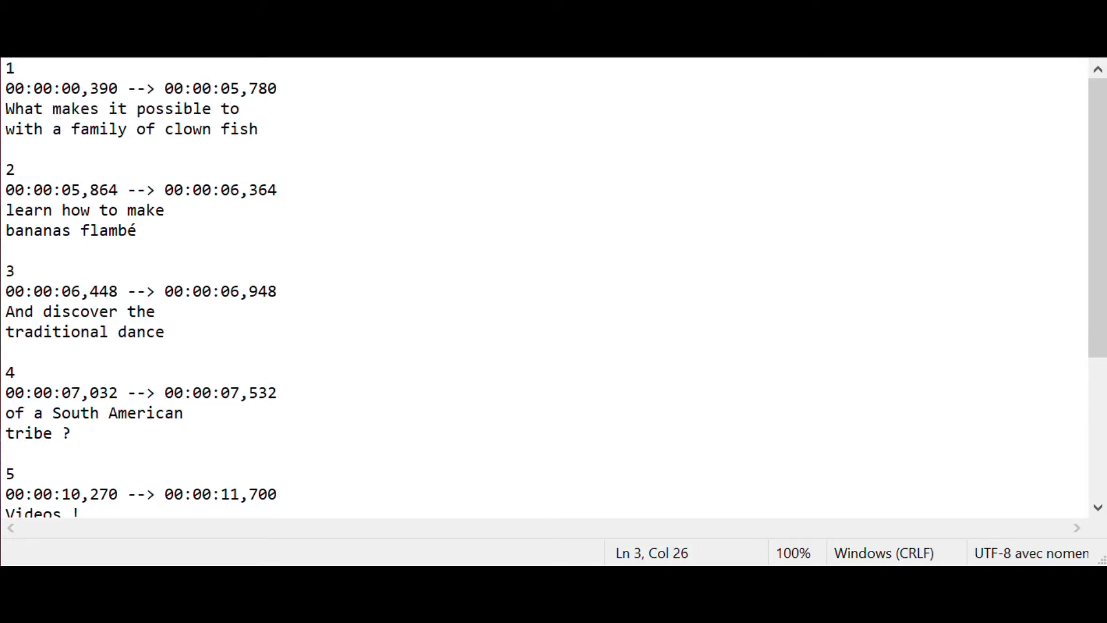
{"action": "left_click", "coordinate": [70, 130]}
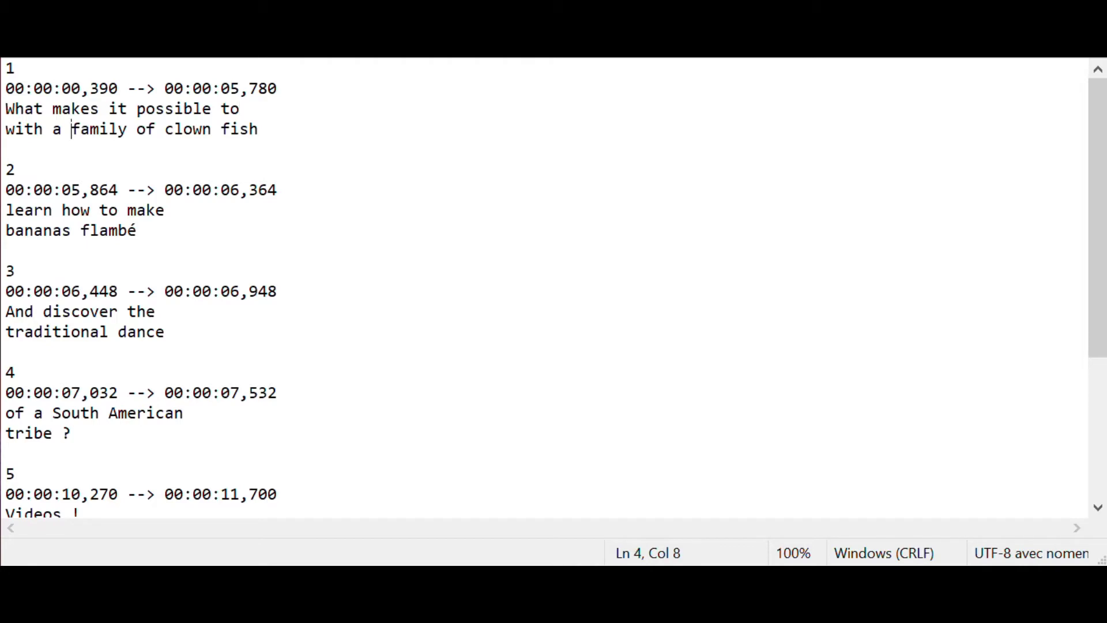
{"action": "key", "text": "BackSpace"}
{"action": "key", "text": "BackSpace"}
{"action": "type", "text": "a"}
{"action": "left_click_drag", "start_coordinate": [71, 129], "coordinate": [138, 129]}
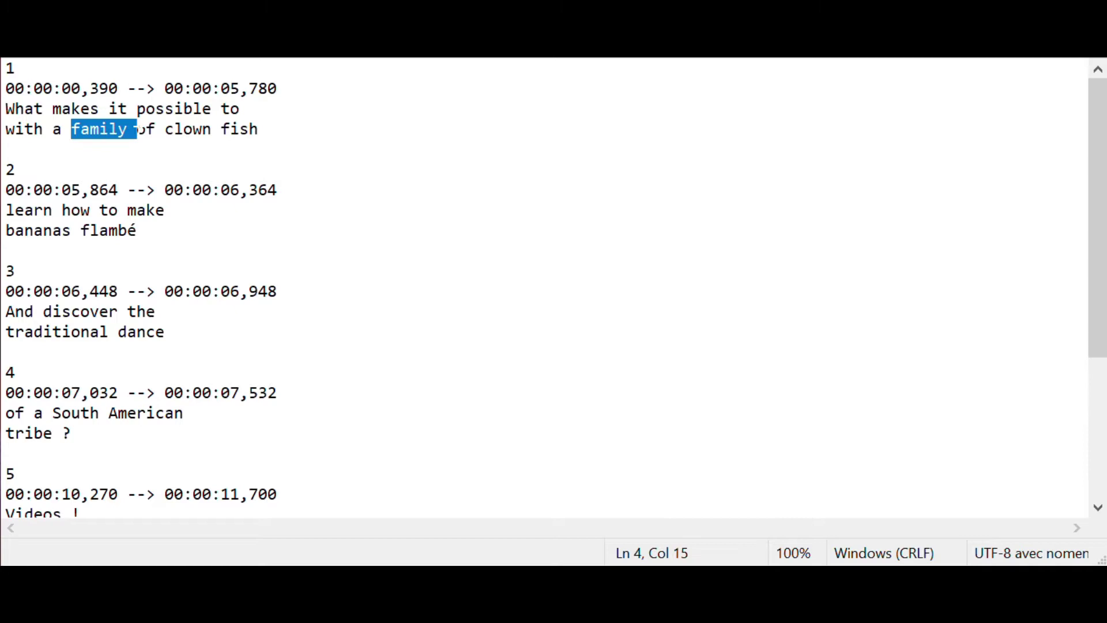
{"action": "left_click_drag", "start_coordinate": [53, 190], "coordinate": [72, 190]}
{"action": "left_click", "coordinate": [16, 271]}
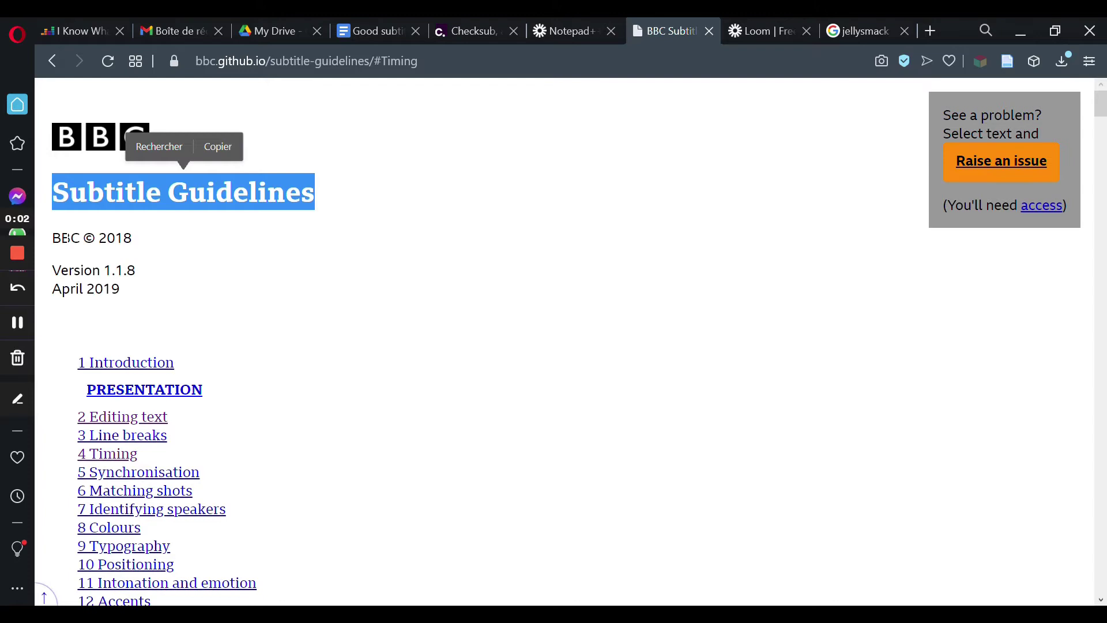
Highlight 'BBC' in the copyright line, clear the selection and scroll down the guidelines
{"action": "left_click_drag", "start_coordinate": [54, 238], "coordinate": [79, 237]}
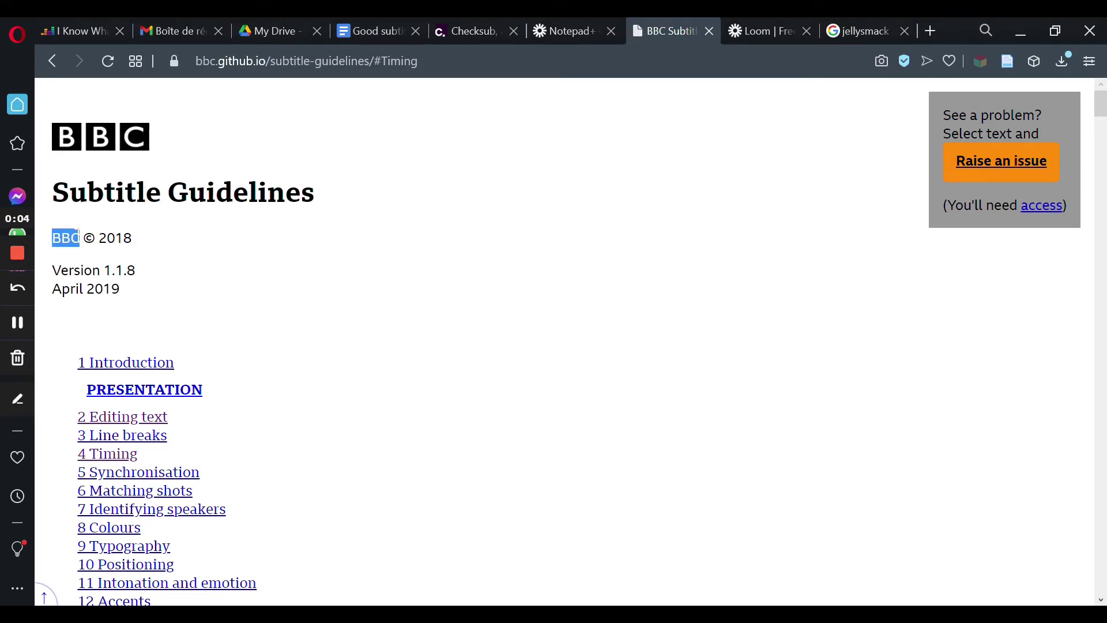
{"action": "left_click", "coordinate": [183, 248]}
{"action": "scroll", "coordinate": [184, 249], "scroll_direction": "down", "scroll_amount": 2}
{"action": "scroll", "coordinate": [183, 252], "scroll_direction": "down", "scroll_amount": 2}
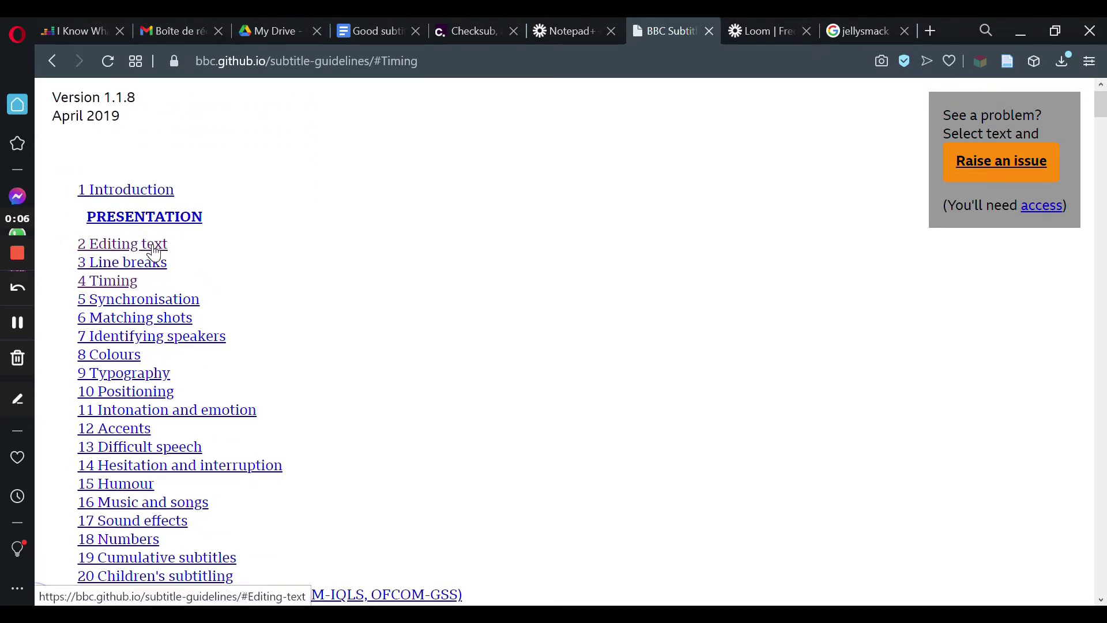
Jump to '2 Editing text' and scroll down to the 3.1 Line length table
{"action": "left_click", "coordinate": [154, 253]}
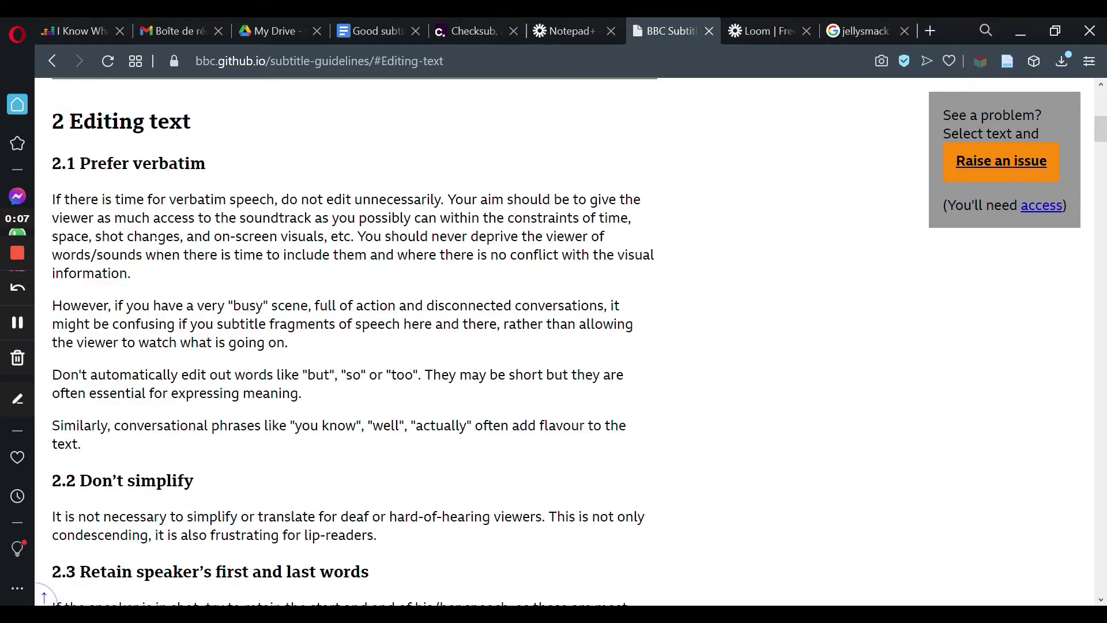
{"action": "scroll", "coordinate": [346, 283], "scroll_direction": "down", "scroll_amount": 7}
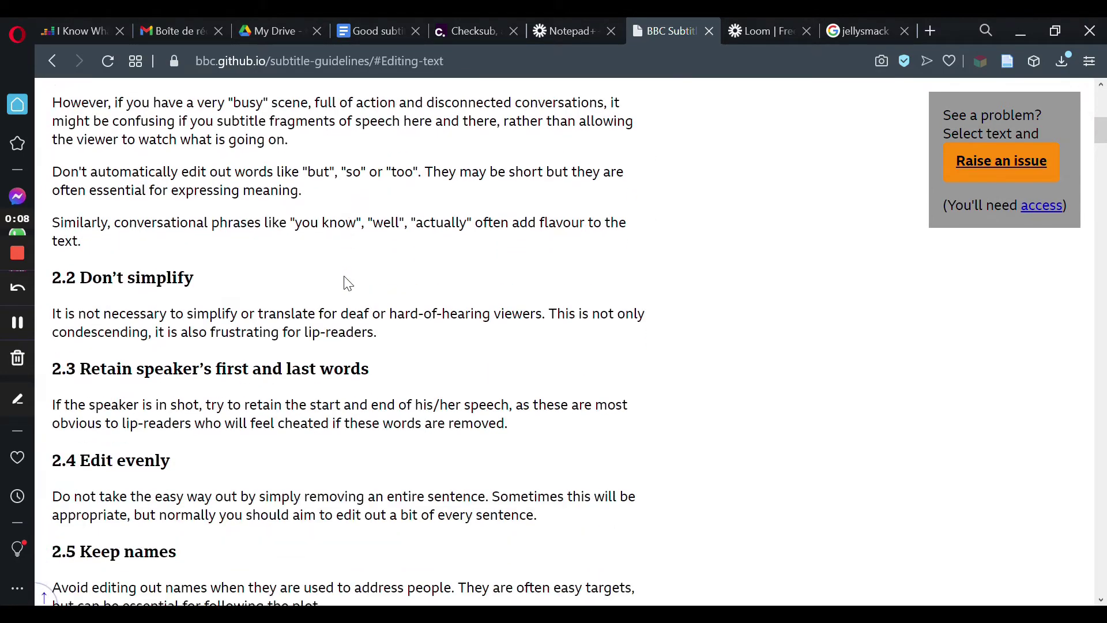
{"action": "scroll", "coordinate": [348, 282], "scroll_direction": "down", "scroll_amount": 6}
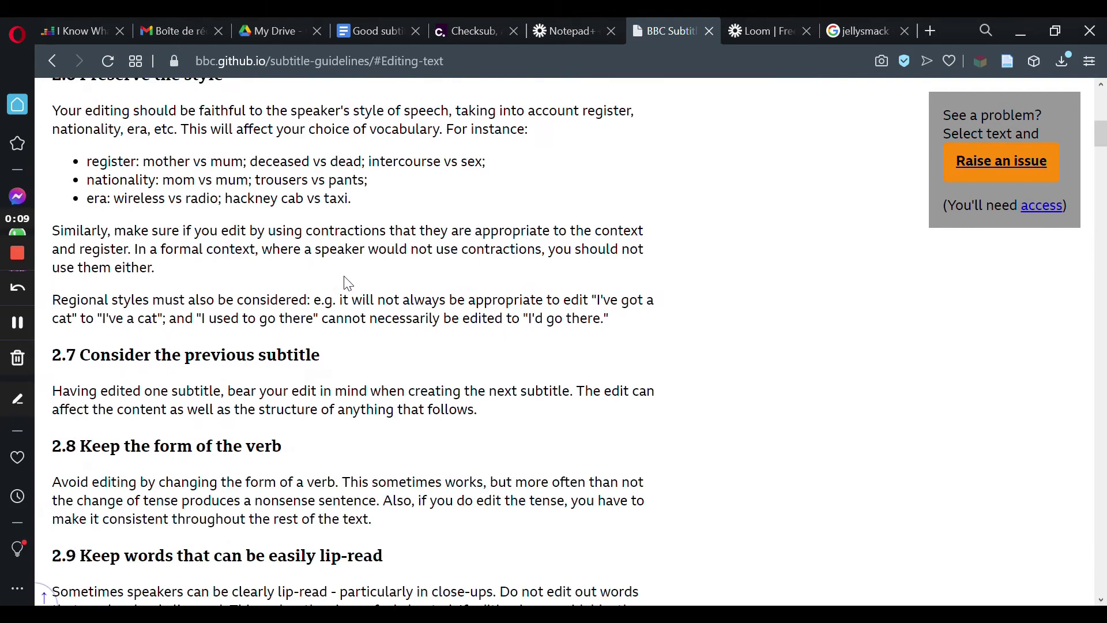
{"action": "scroll", "coordinate": [347, 283], "scroll_direction": "down", "scroll_amount": 6}
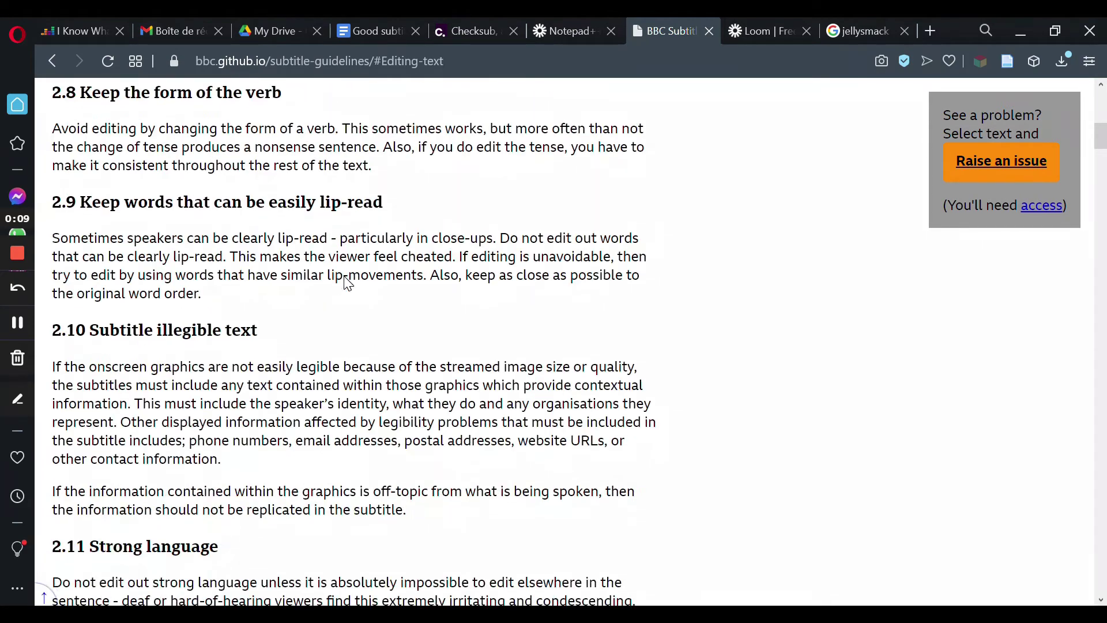
{"action": "scroll", "coordinate": [348, 282], "scroll_direction": "down", "scroll_amount": 6}
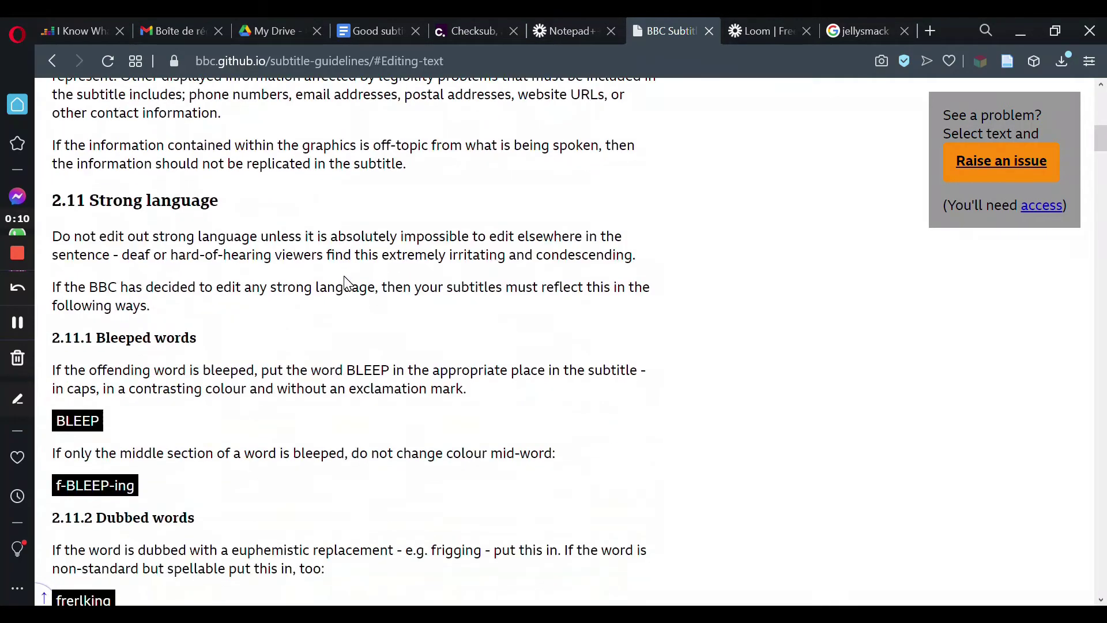
{"action": "scroll", "coordinate": [347, 283], "scroll_direction": "down", "scroll_amount": 8}
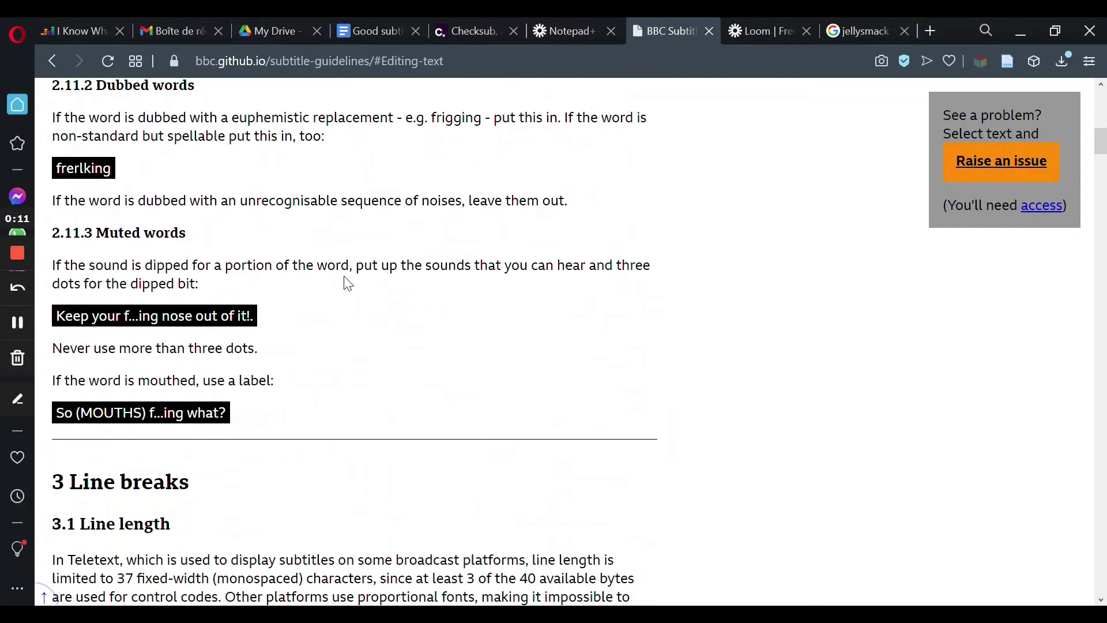
{"action": "scroll", "coordinate": [348, 283], "scroll_direction": "down", "scroll_amount": 8}
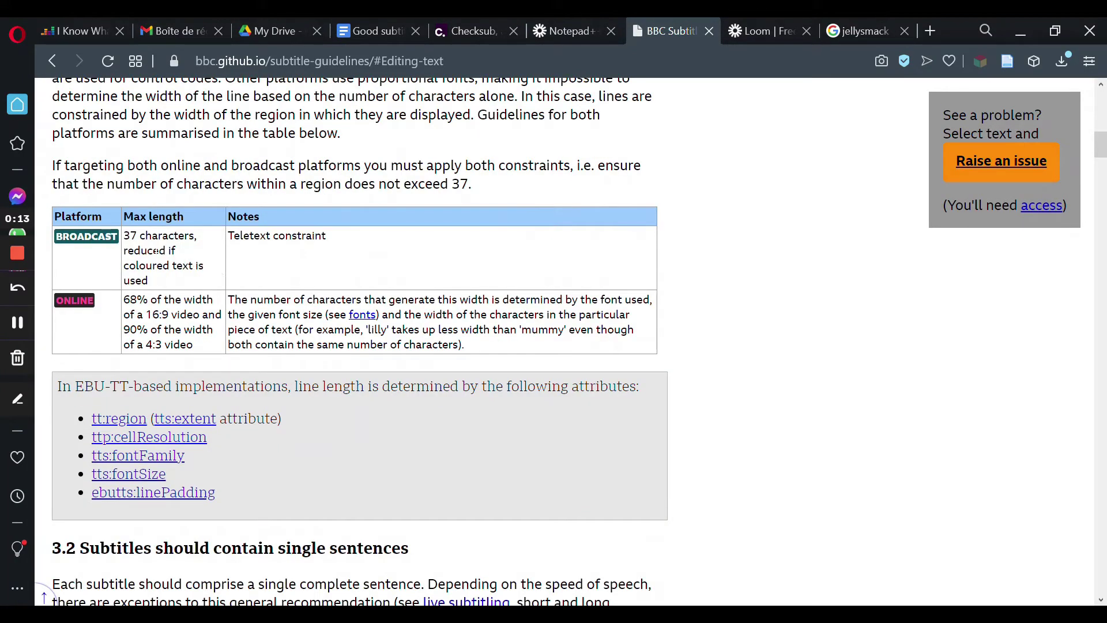
Highlight the 37-character broadcast line limit in the table and read on
{"action": "left_click_drag", "start_coordinate": [124, 235], "coordinate": [195, 235]}
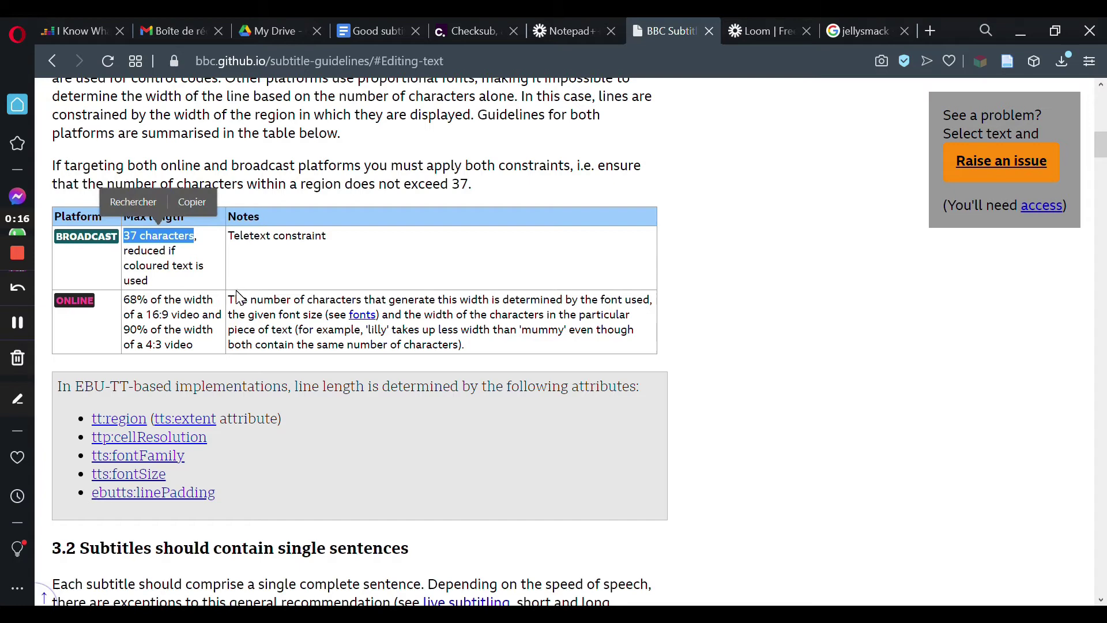
{"action": "scroll", "coordinate": [236, 296], "scroll_direction": "down", "scroll_amount": 6}
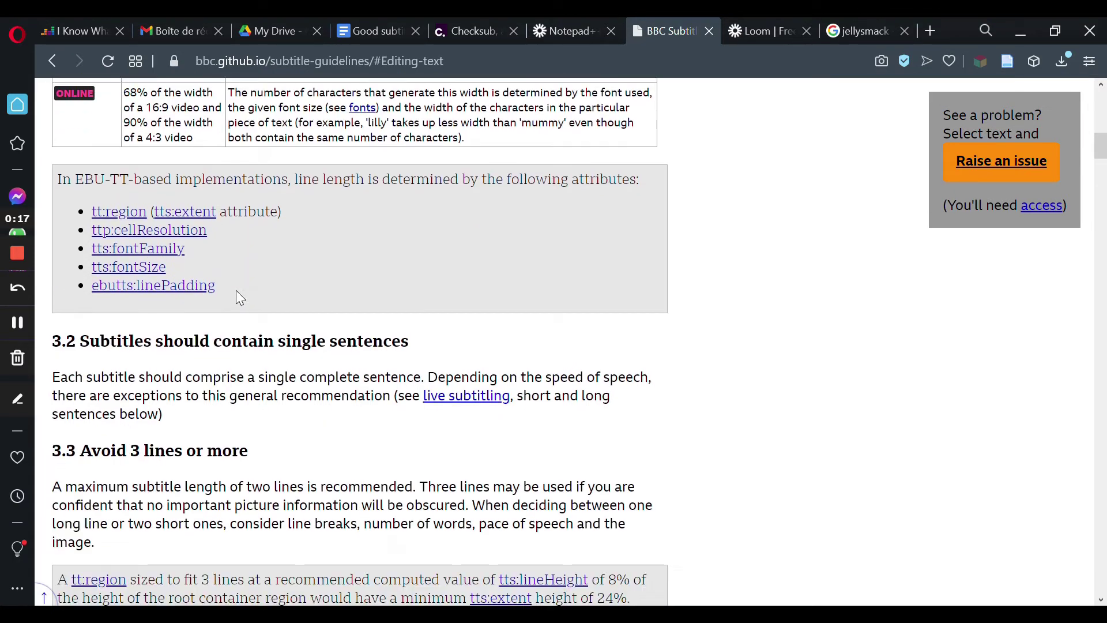
{"action": "scroll", "coordinate": [240, 297], "scroll_direction": "down", "scroll_amount": 2}
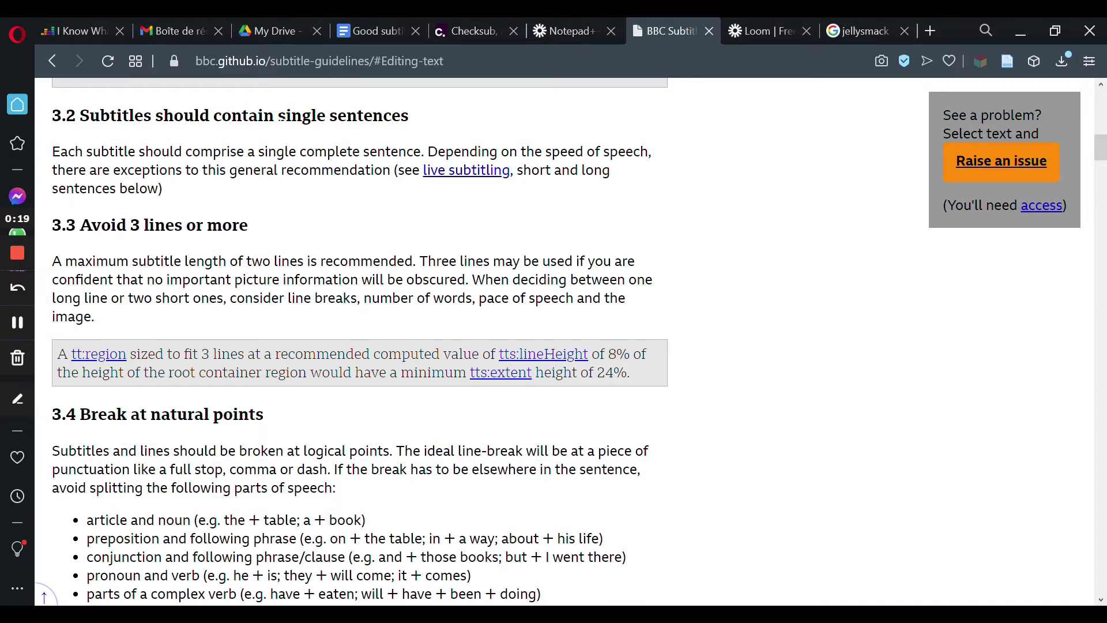
Highlight the 3.2 single-sentence heading and scroll down to section 3.5
{"action": "left_click_drag", "start_coordinate": [280, 118], "coordinate": [52, 118]}
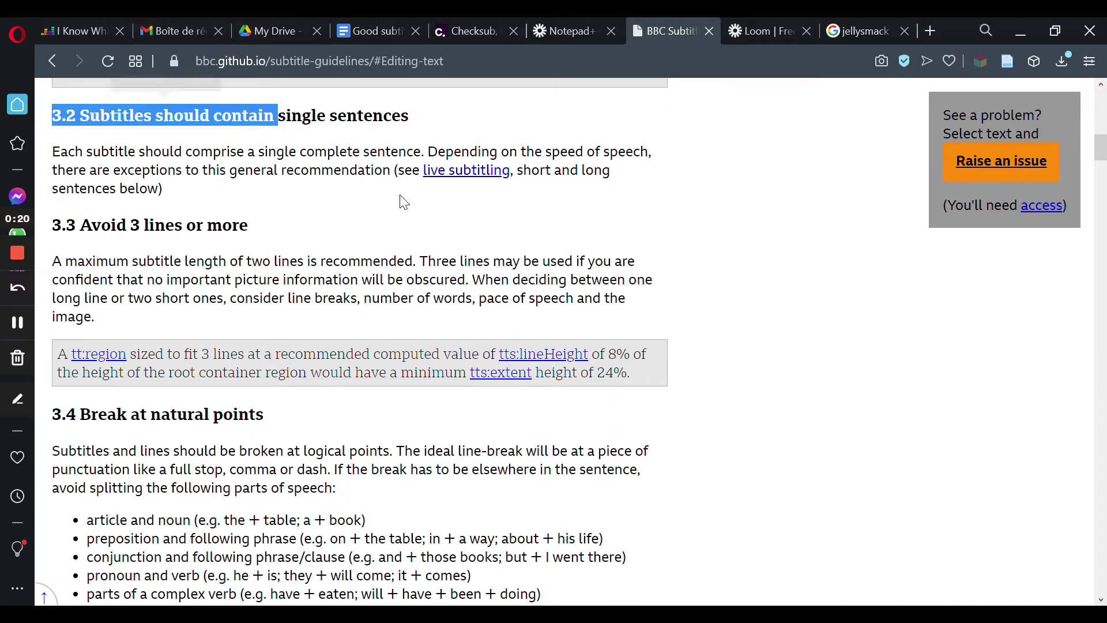
{"action": "scroll", "coordinate": [392, 249], "scroll_direction": "down", "scroll_amount": 6}
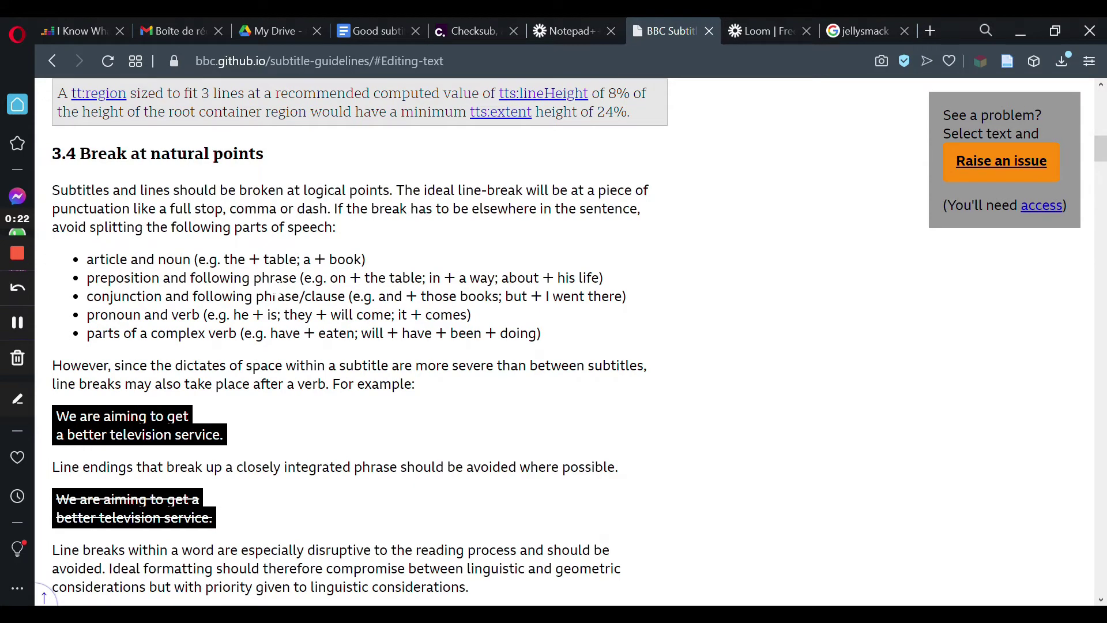
{"action": "scroll", "coordinate": [279, 299], "scroll_direction": "down", "scroll_amount": 3}
{"action": "scroll", "coordinate": [248, 351], "scroll_direction": "down", "scroll_amount": 6}
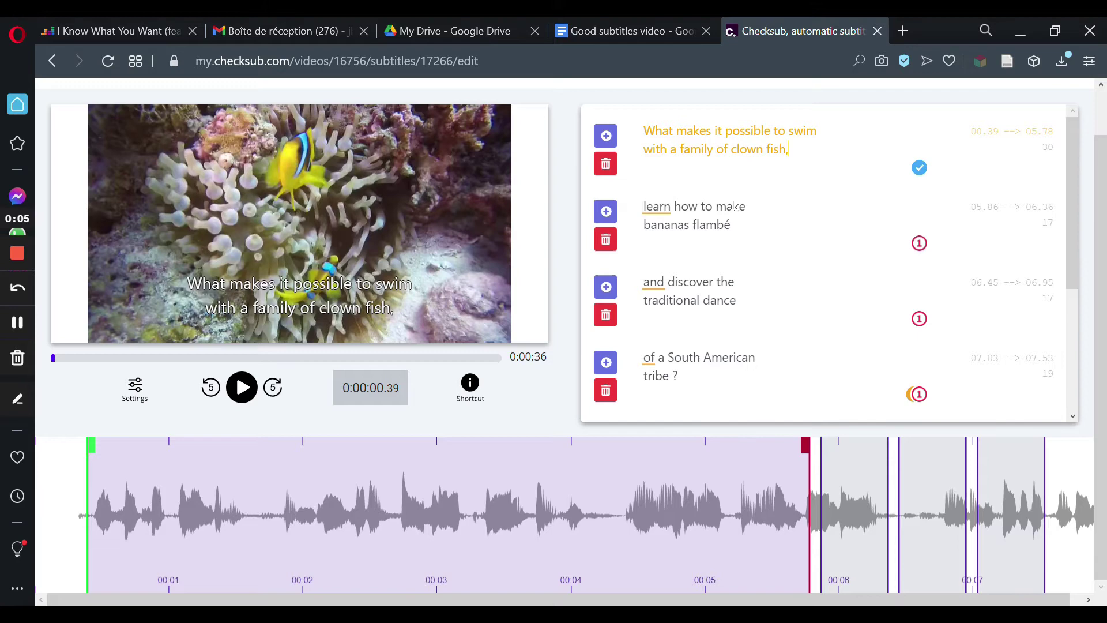
Open the South American tribe subtitle for editing
{"action": "scroll", "coordinate": [733, 211], "scroll_direction": "down", "scroll_amount": 3}
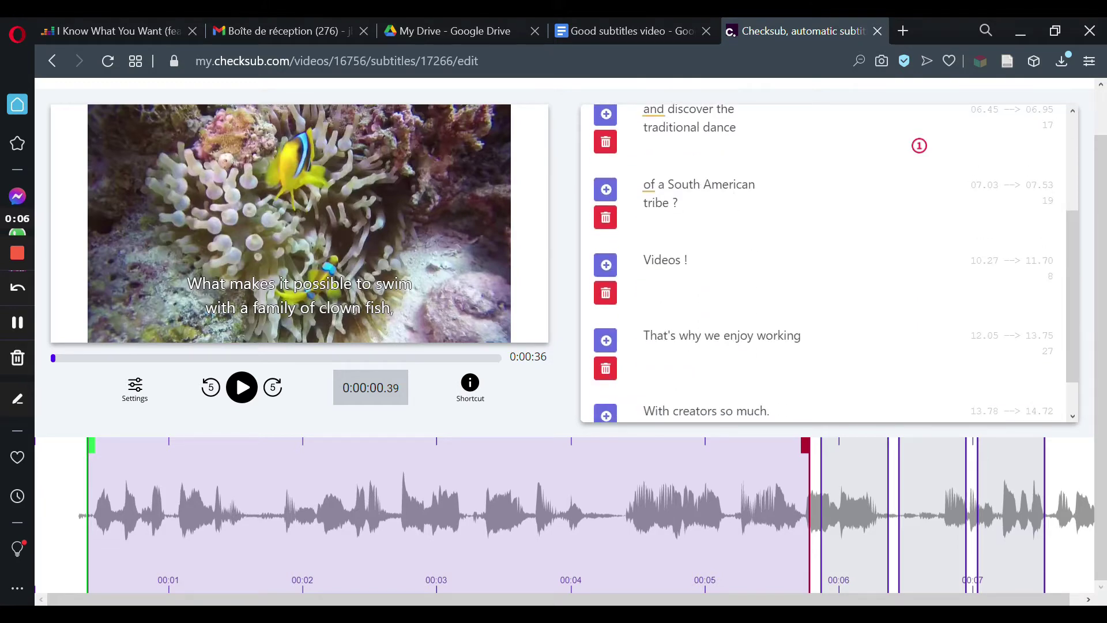
{"action": "left_click", "coordinate": [678, 203]}
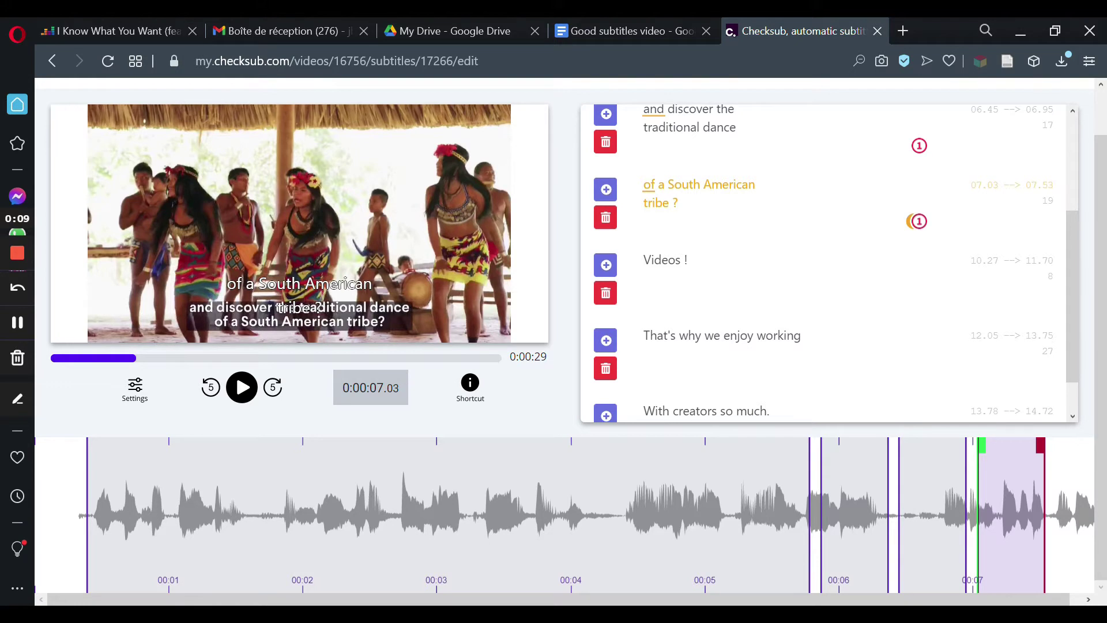
{"action": "scroll", "coordinate": [689, 207], "scroll_direction": "up", "scroll_amount": 2}
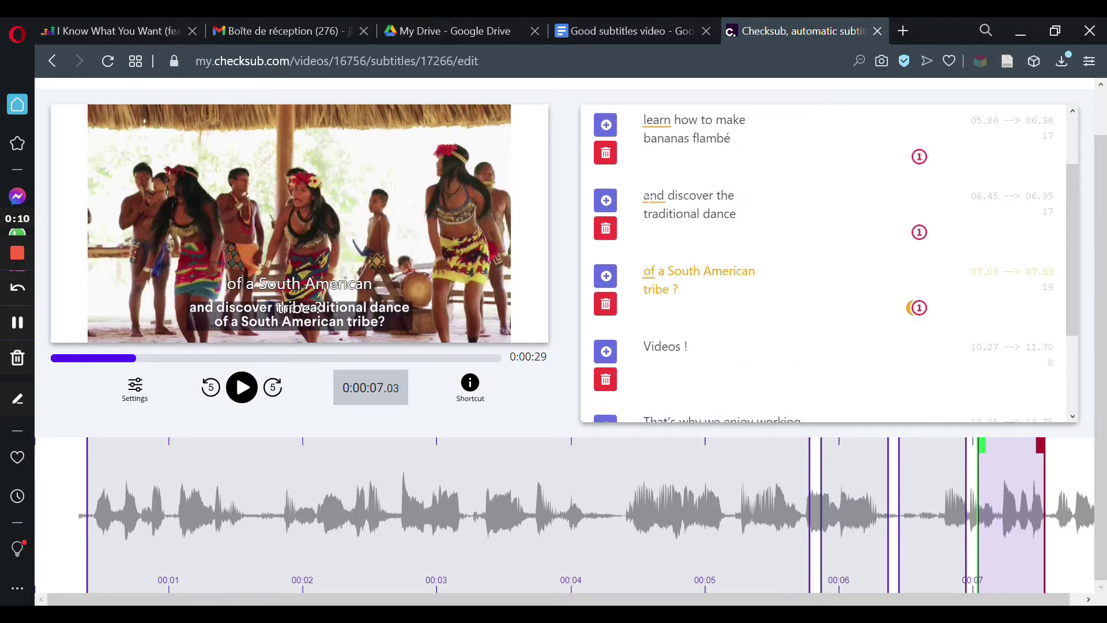
Replace its text with 'and discover the traditional dance', correcting the 'traditionnal' misspelling
{"action": "key", "text": "ctrl+a"}
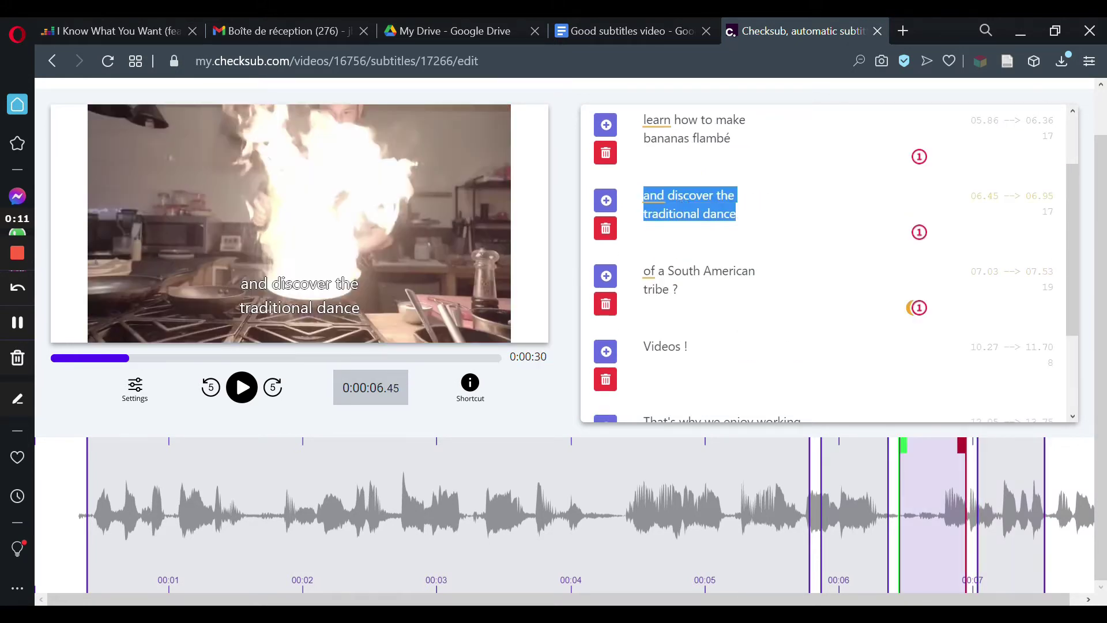
{"action": "key", "text": "BackSpace"}
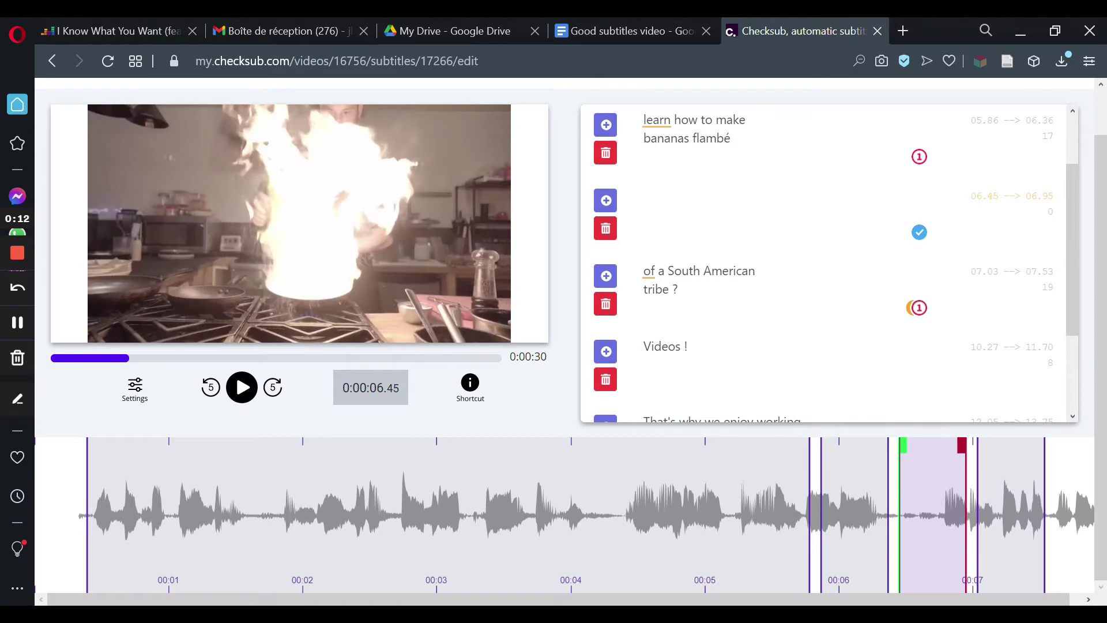
{"action": "type", "text": "and disc"}
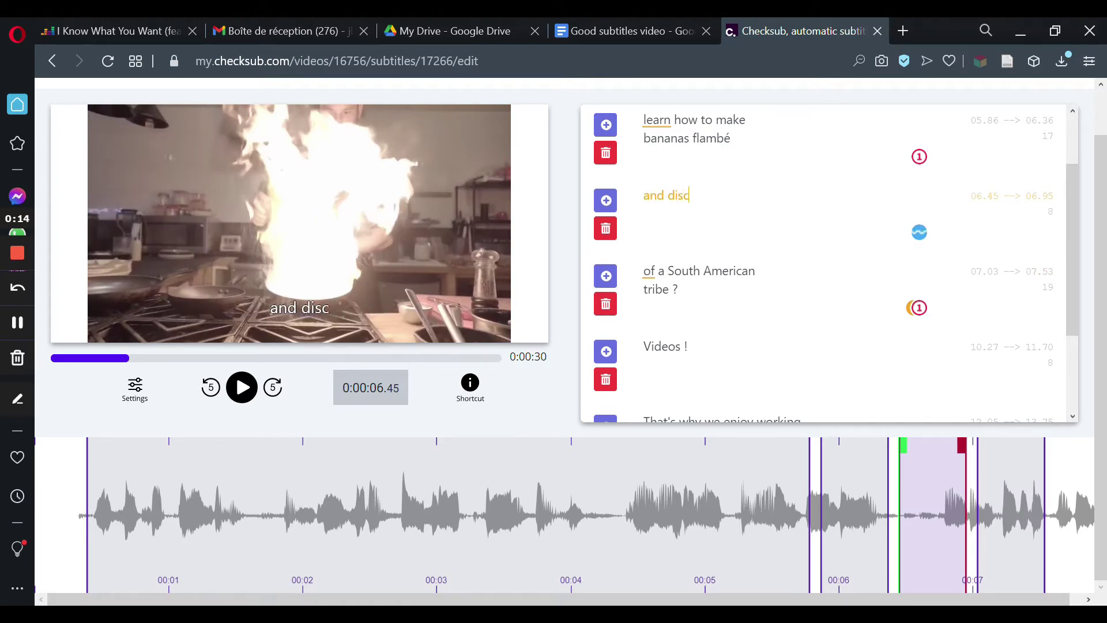
{"action": "type", "text": "over the"}
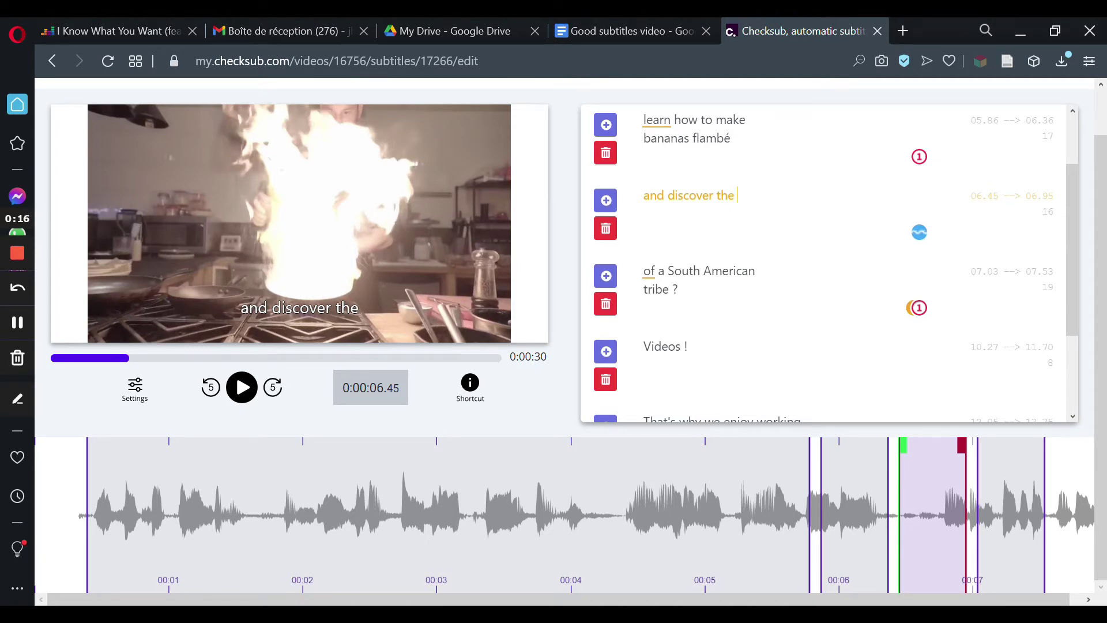
{"action": "type", "text": " tra"}
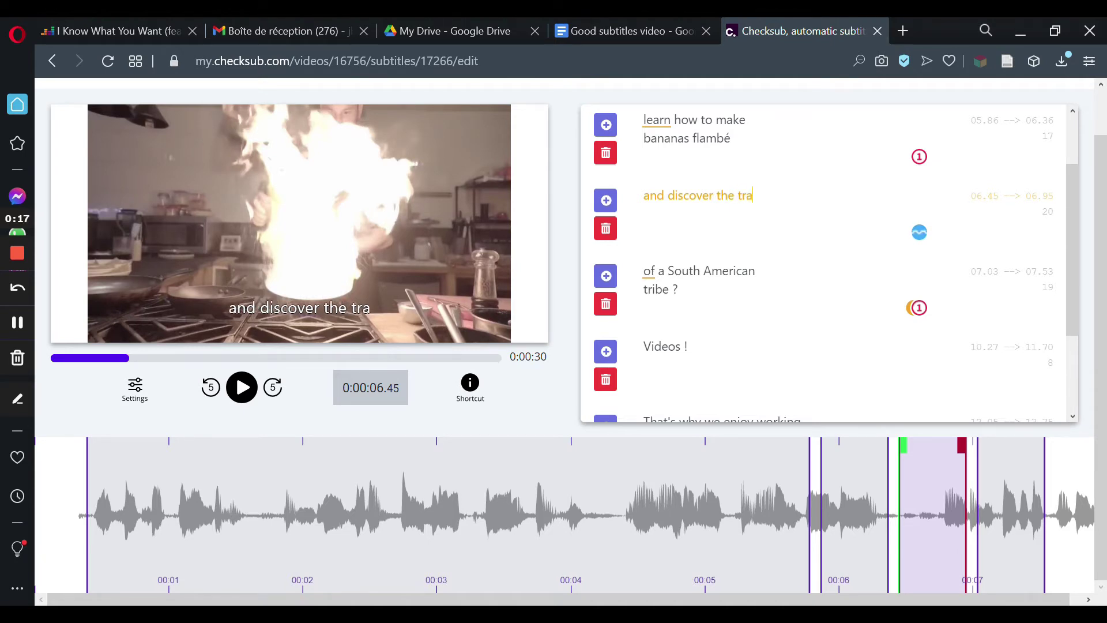
{"action": "type", "text": "ditionnal"}
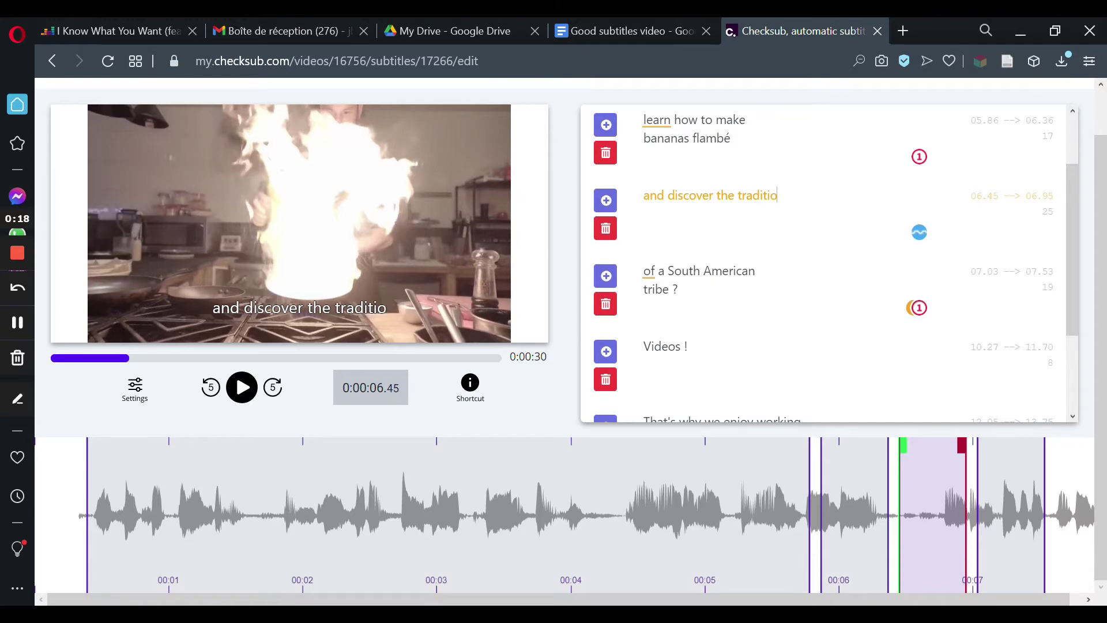
{"action": "key", "text": "BackSpace"}
{"action": "key", "text": "BackSpace"}
{"action": "key", "text": "BackSpace"}
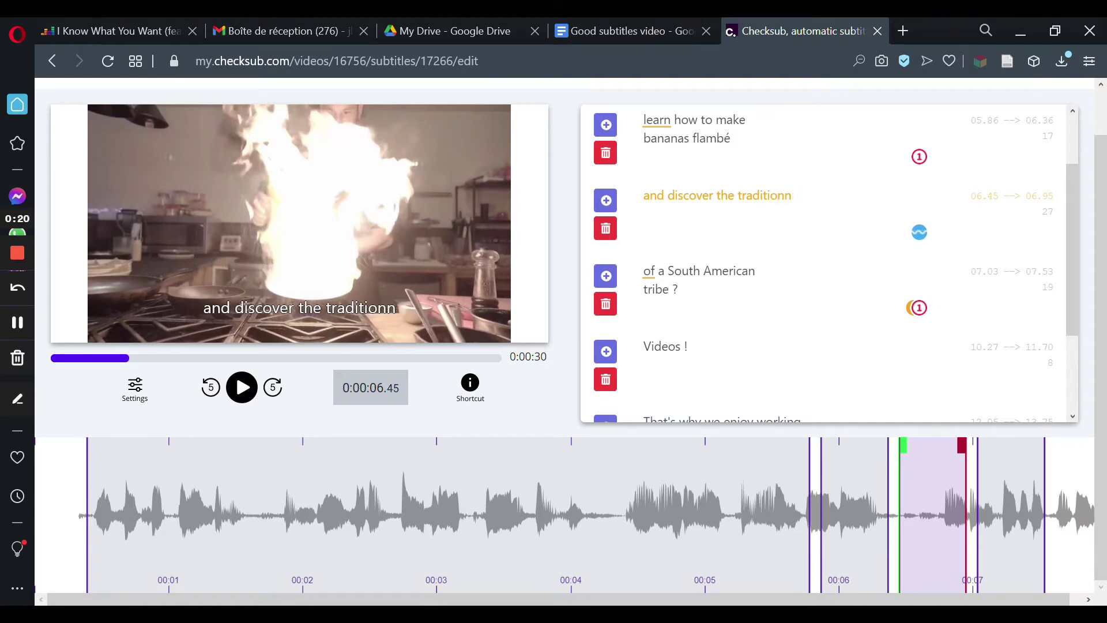
{"action": "type", "text": "al dance"}
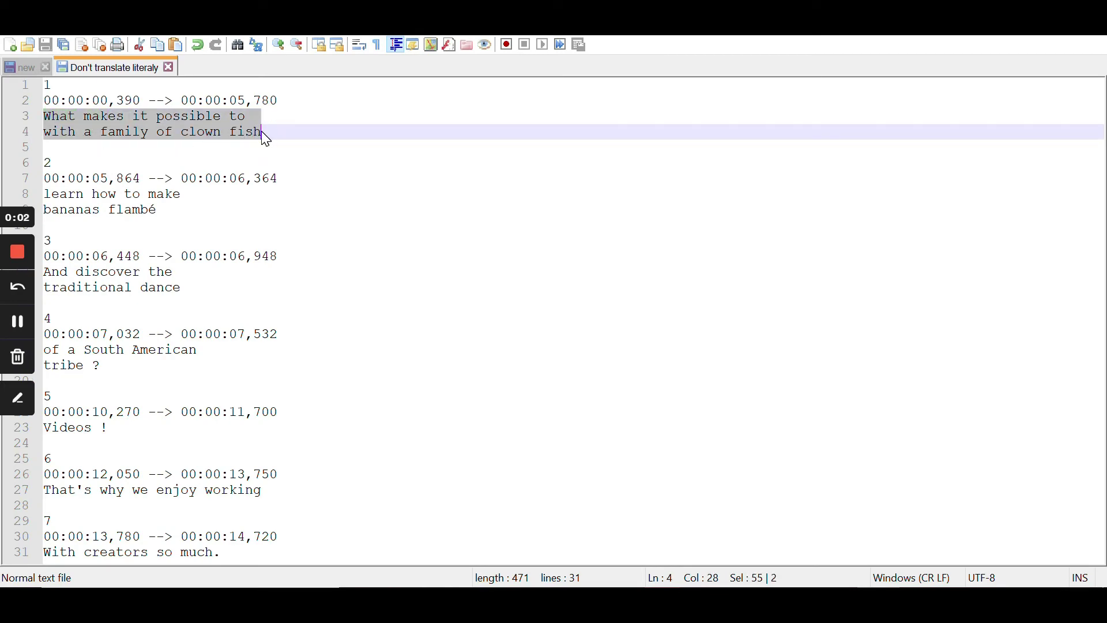
Translate subtitle 1 to "Qu'est ce qui permet de / nager parmi les poissons,"
{"action": "key", "text": "Delete"}
{"action": "type", "text": "Q"}
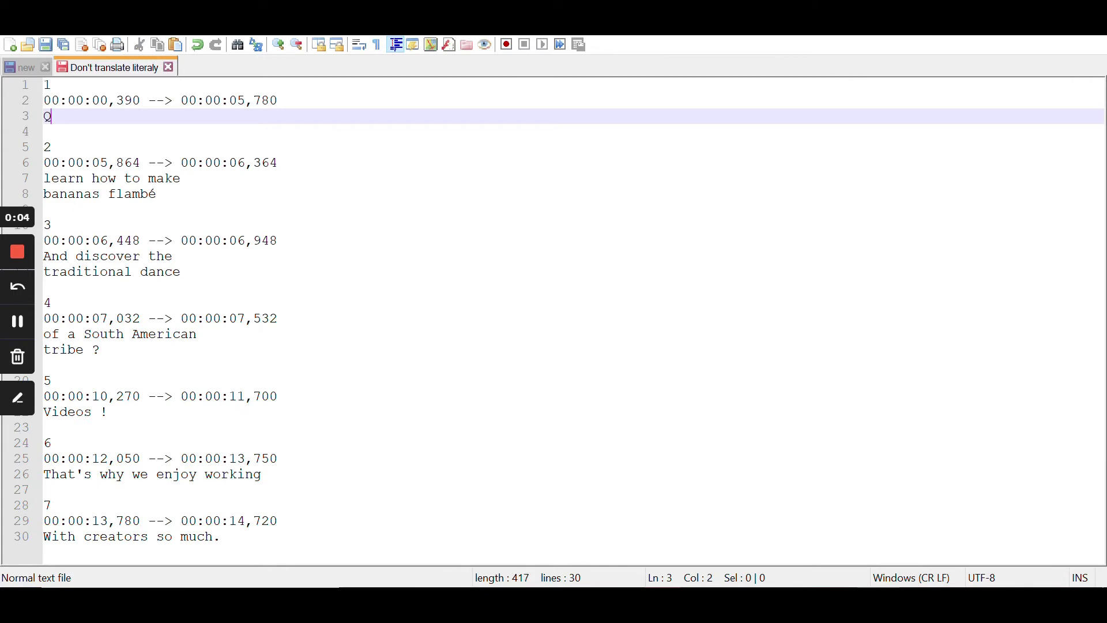
{"action": "type", "text": "u'est"}
{"action": "type", "text": "ce qui"}
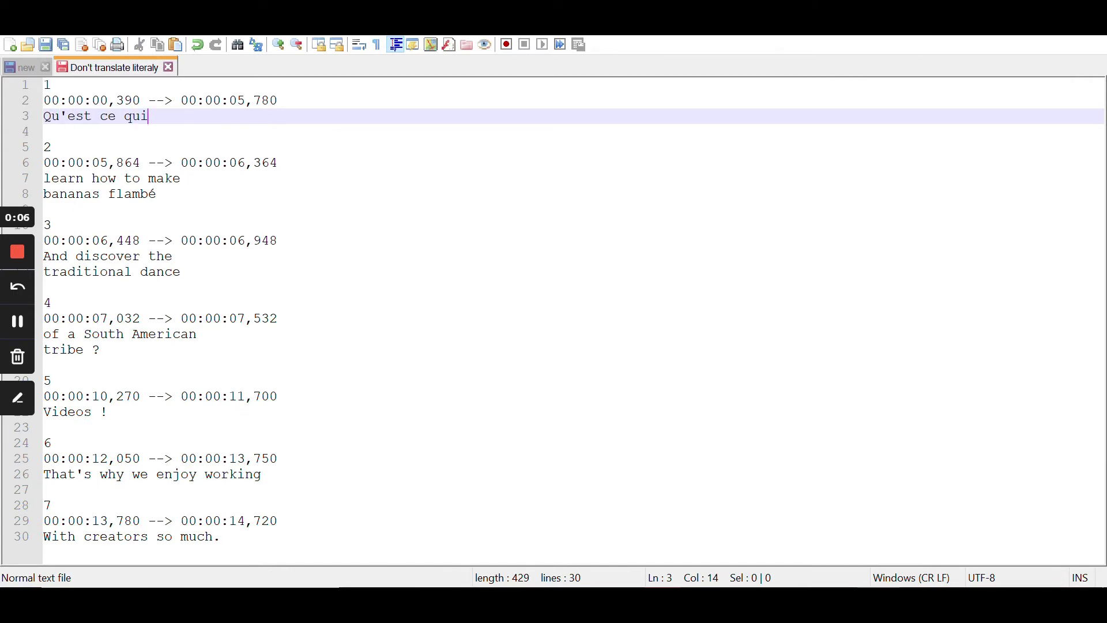
{"action": "type", "text": " permet de"}
{"action": "left_click", "coordinate": [45, 132]}
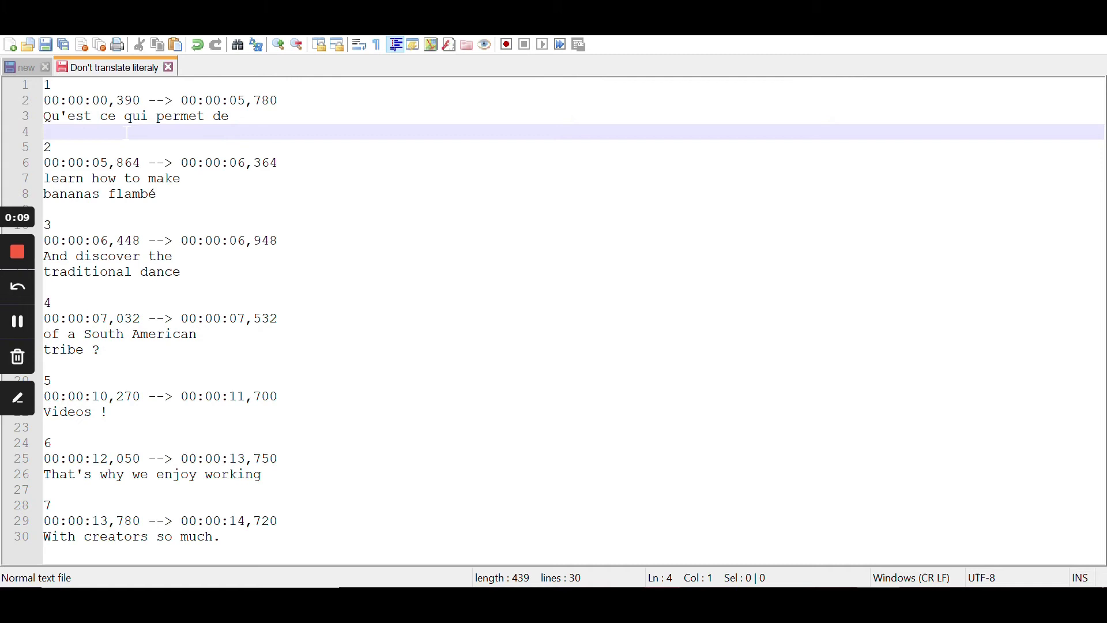
{"action": "type", "text": "nager par m"}
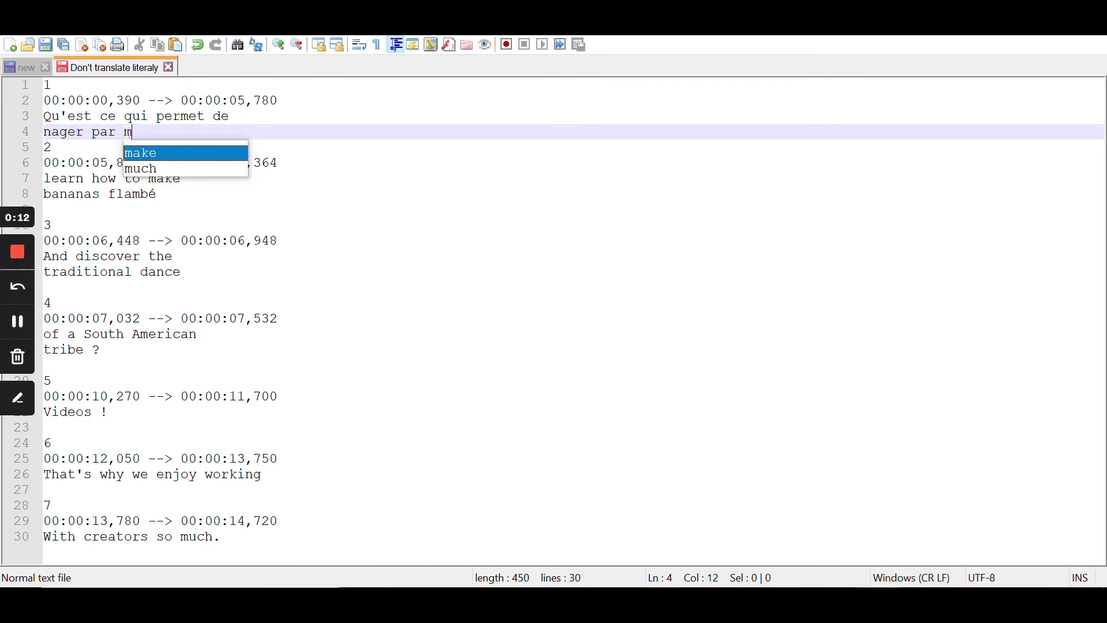
{"action": "key", "text": "BackSpace"}
{"action": "key", "text": "BackSpace"}
{"action": "key", "text": "BackSpace"}
{"action": "key", "text": "BackSpace"}
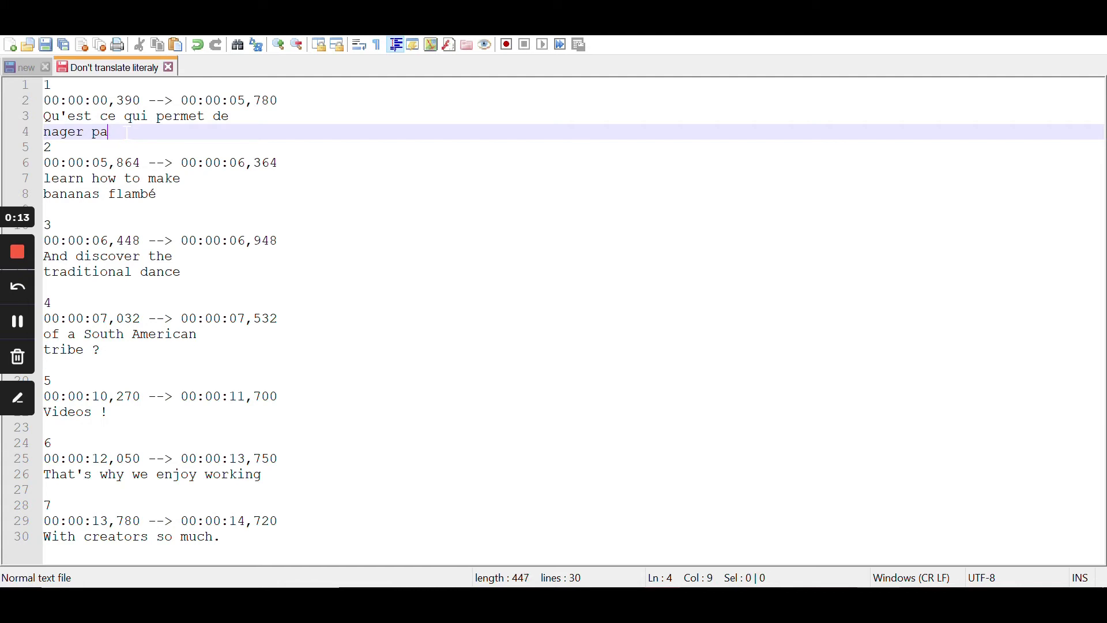
{"action": "type", "text": "rmi les "}
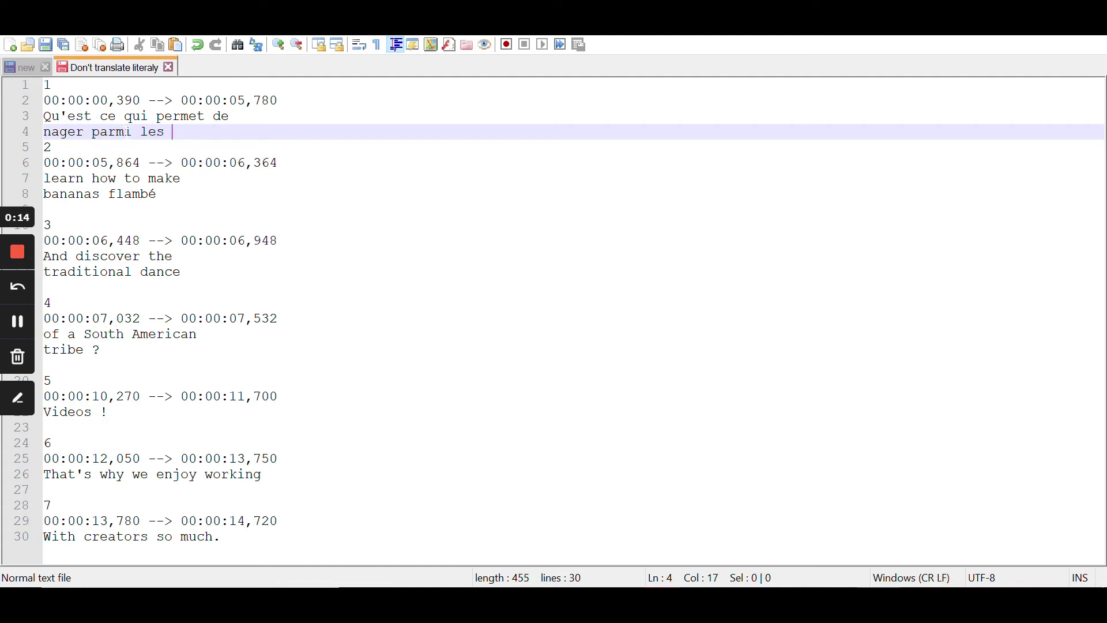
{"action": "type", "text": "poissons"}
{"action": "key", "text": "BackSpace"}
{"action": "type", "text": ","}
Replace subtitle 2's English lines and begin its French translation with 'De'
{"action": "left_click_drag", "start_coordinate": [45, 179], "coordinate": [165, 196]}
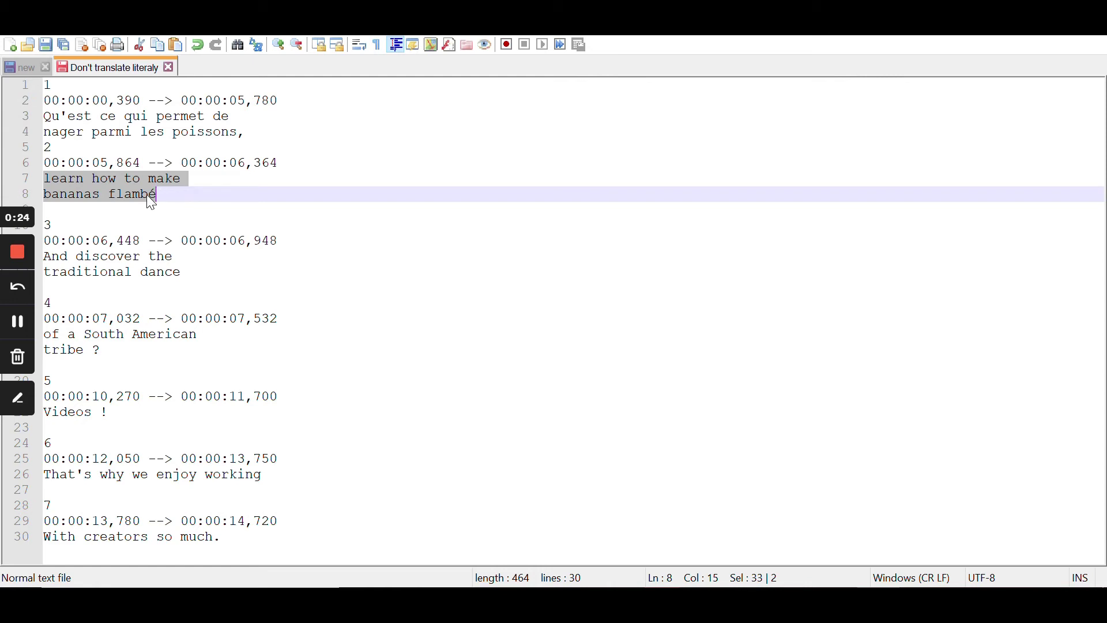
{"action": "key", "text": "BackSpace"}
{"action": "type", "text": "De"}
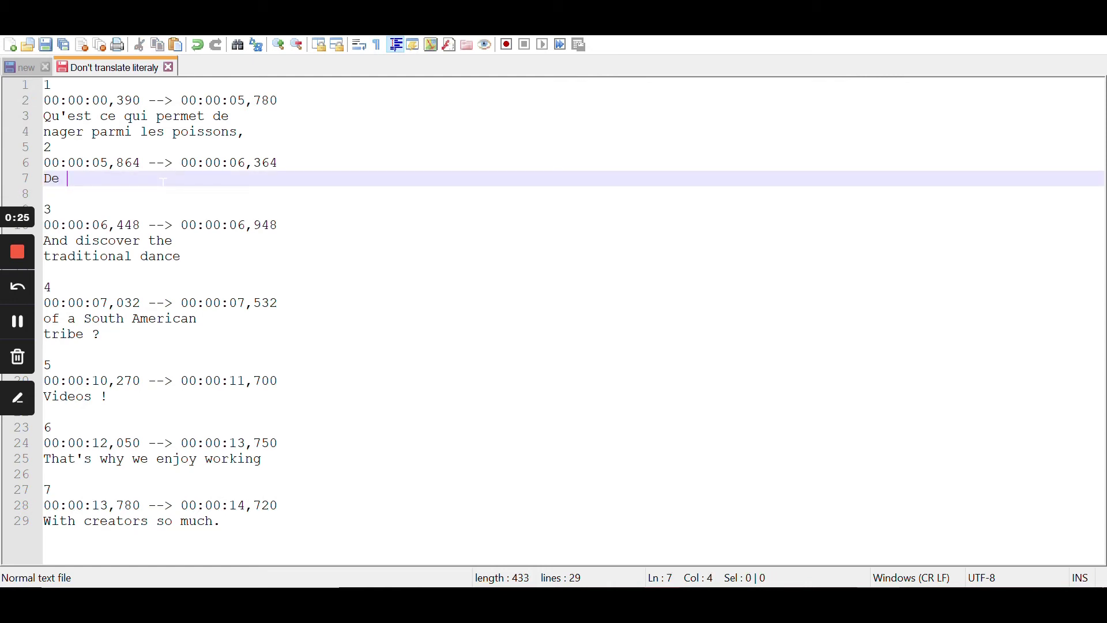
{"action": "left_click", "coordinate": [18, 252]}
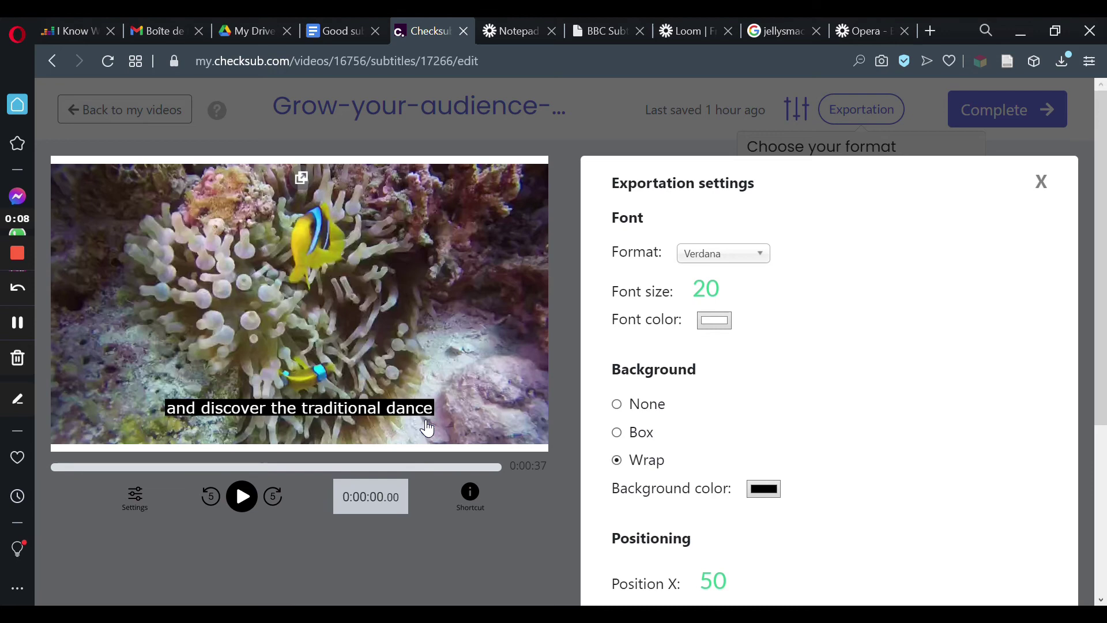
{"action": "scroll", "coordinate": [735, 332], "scroll_direction": "down", "scroll_amount": 2}
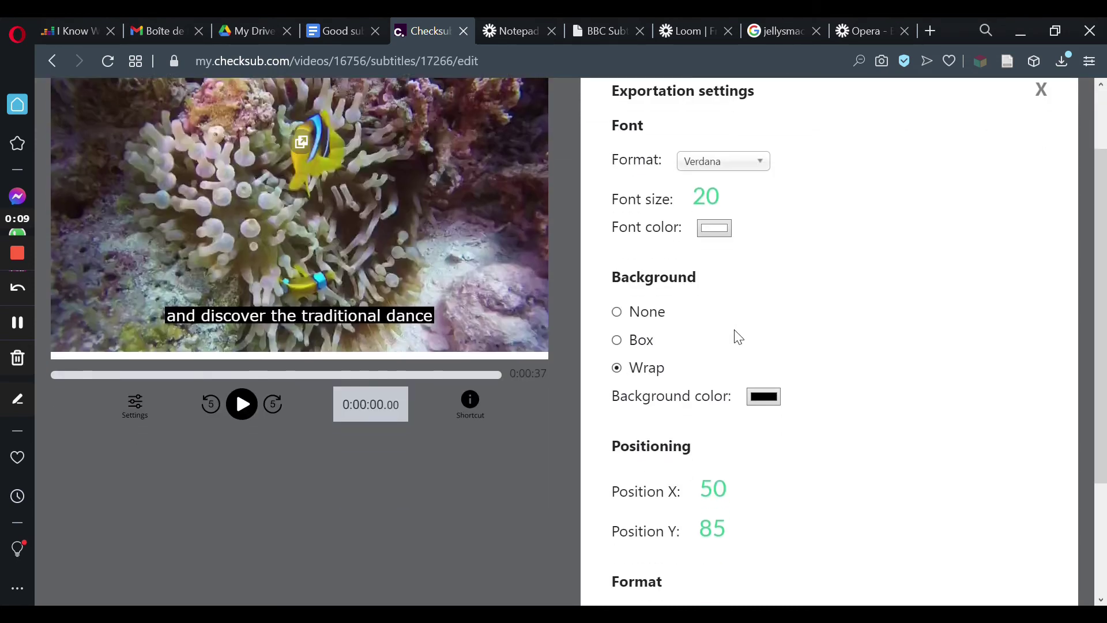
{"action": "scroll", "coordinate": [738, 337], "scroll_direction": "down", "scroll_amount": 2}
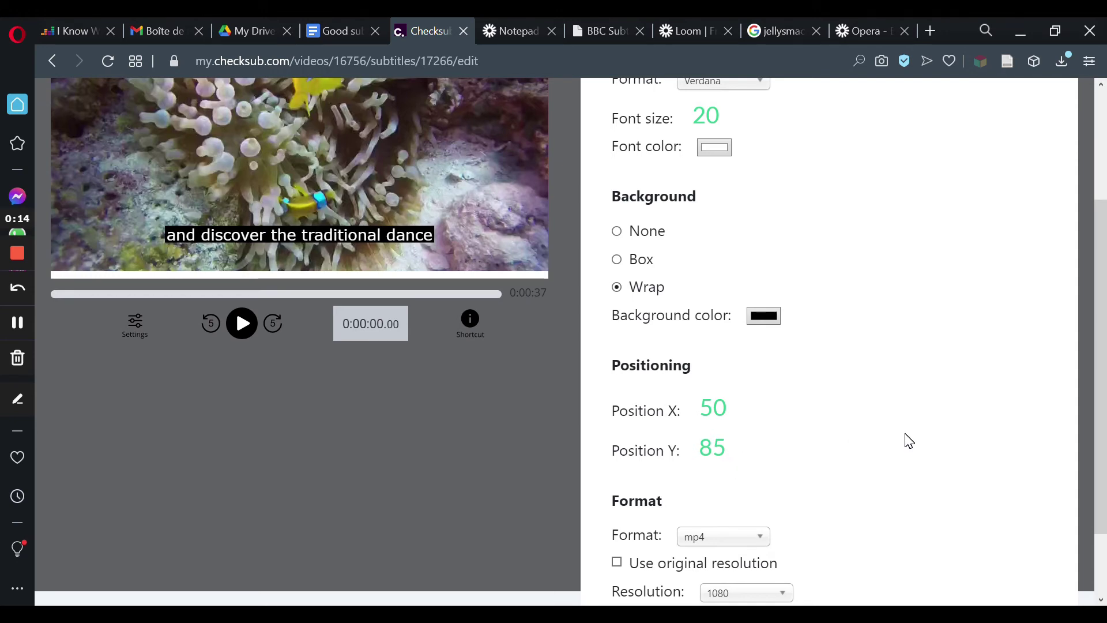
{"action": "scroll", "coordinate": [908, 441], "scroll_direction": "up", "scroll_amount": 1}
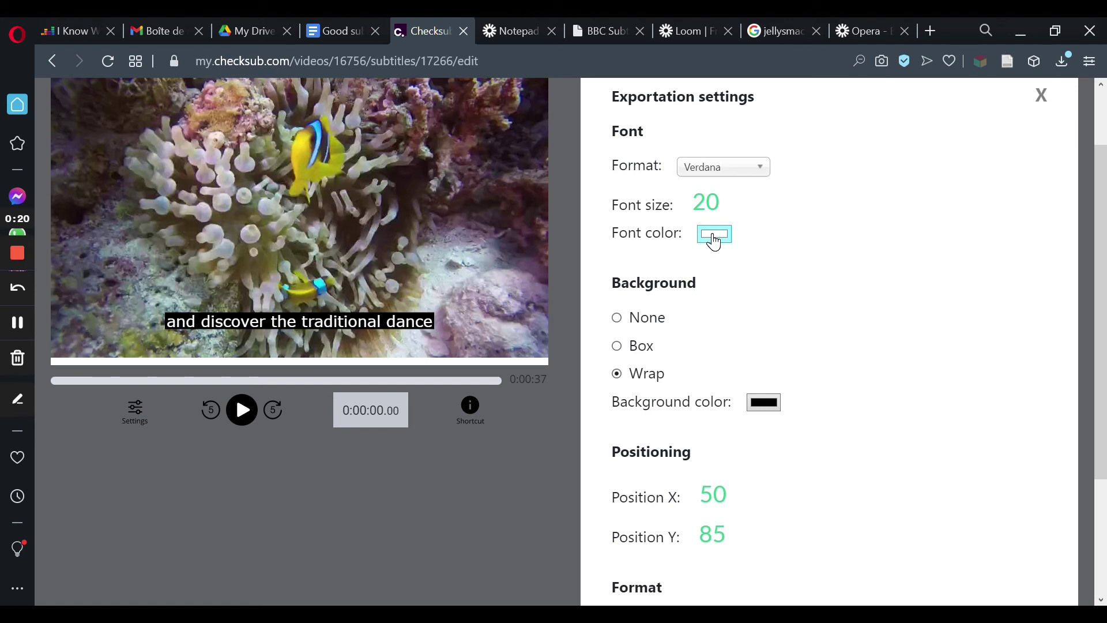
{"action": "scroll", "coordinate": [715, 242], "scroll_direction": "up", "scroll_amount": 2}
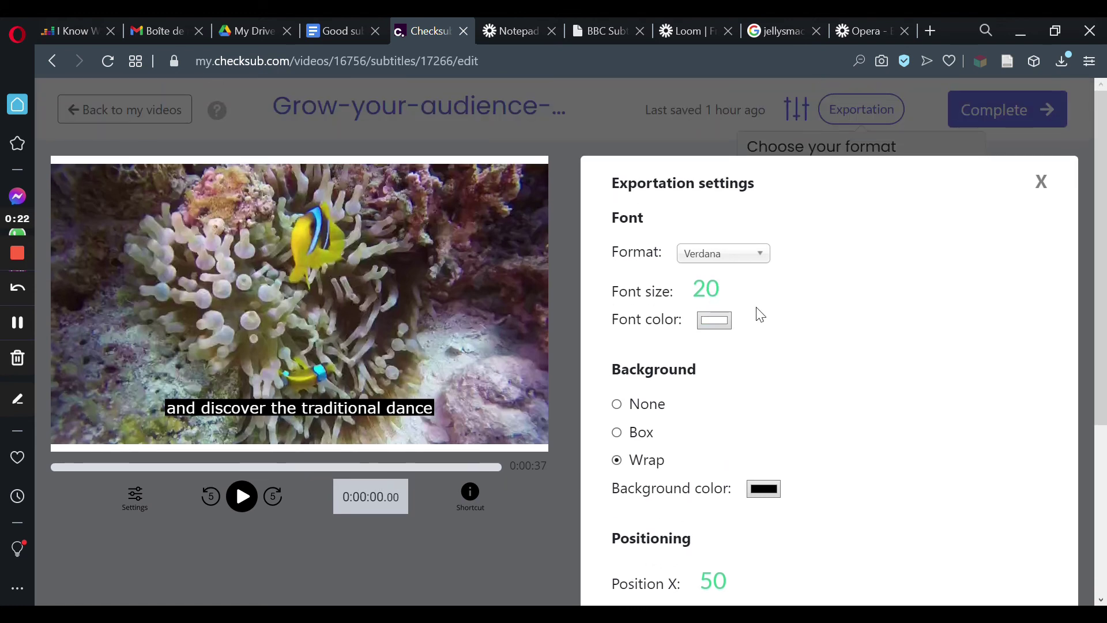
Browse the Font Format dropdown's font list, leaving Verdana selected
{"action": "left_click", "coordinate": [746, 264]}
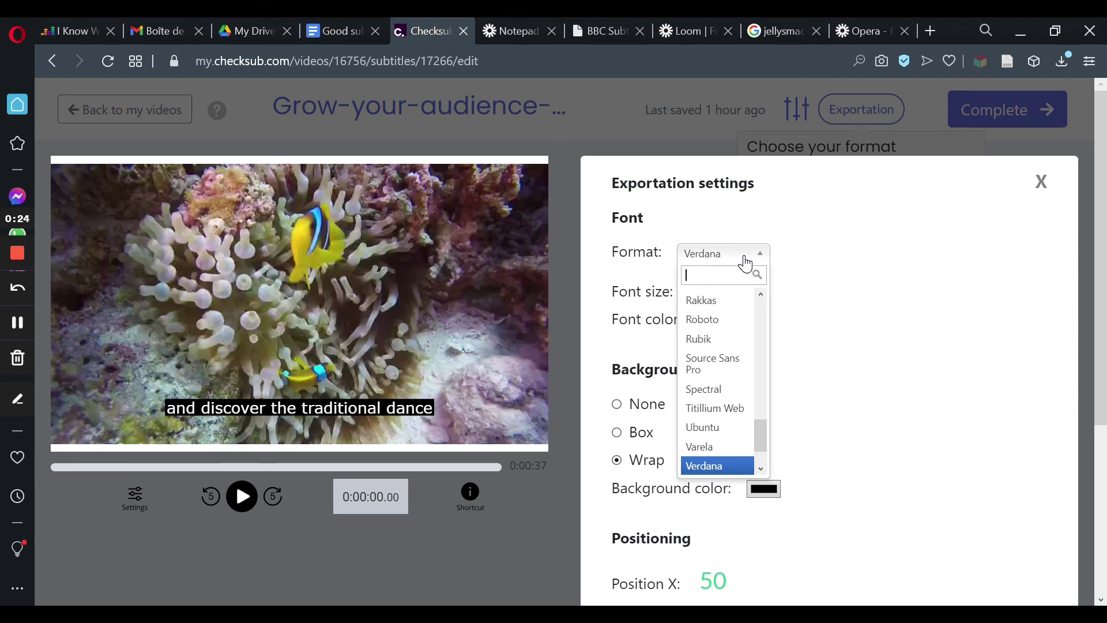
{"action": "scroll", "coordinate": [714, 334], "scroll_direction": "down", "scroll_amount": 1}
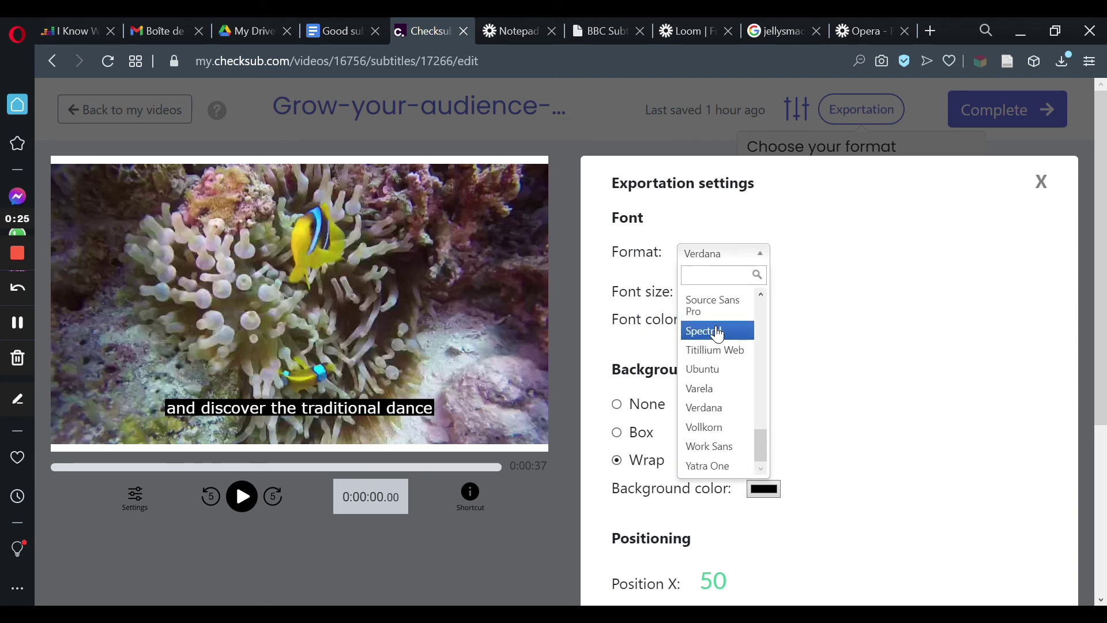
{"action": "scroll", "coordinate": [715, 452], "scroll_direction": "up", "scroll_amount": 10}
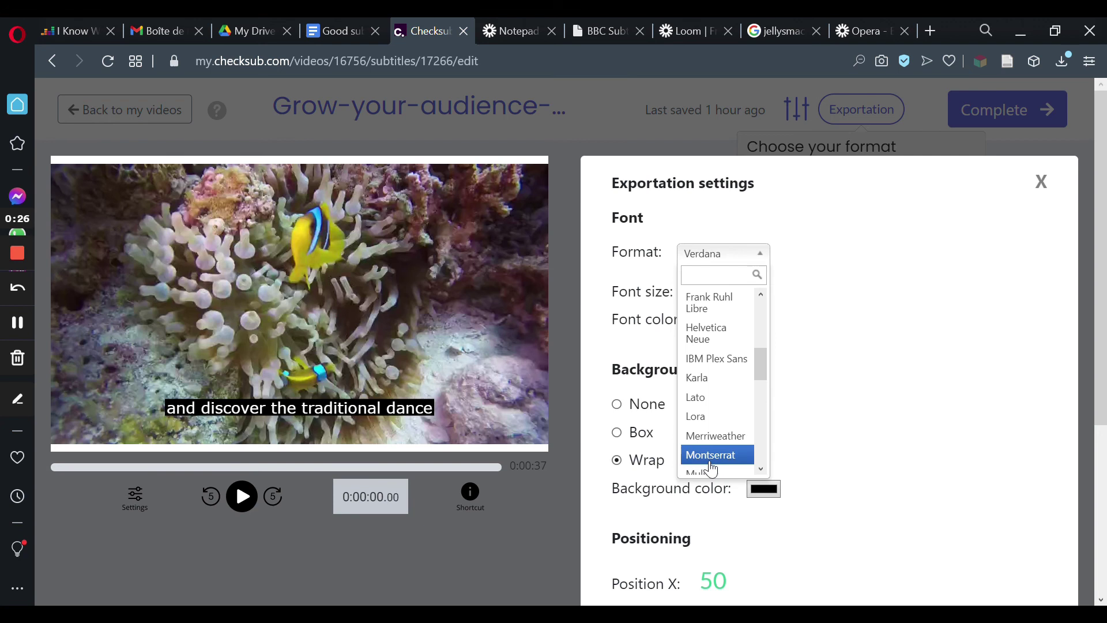
{"action": "scroll", "coordinate": [713, 455], "scroll_direction": "down", "scroll_amount": 10}
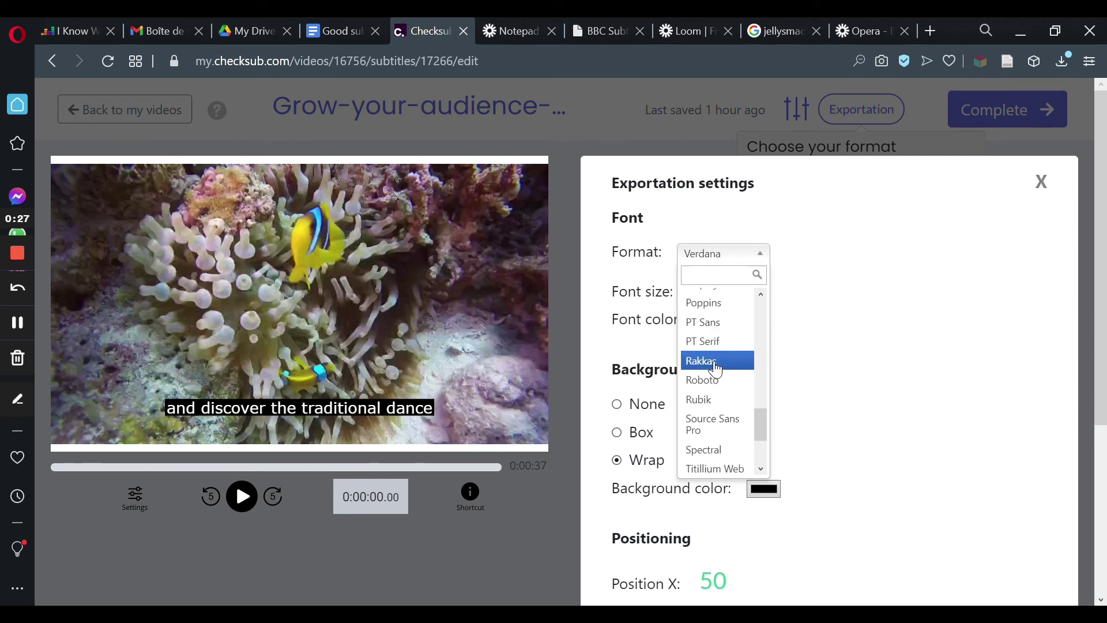
{"action": "scroll", "coordinate": [715, 435], "scroll_direction": "up", "scroll_amount": 10}
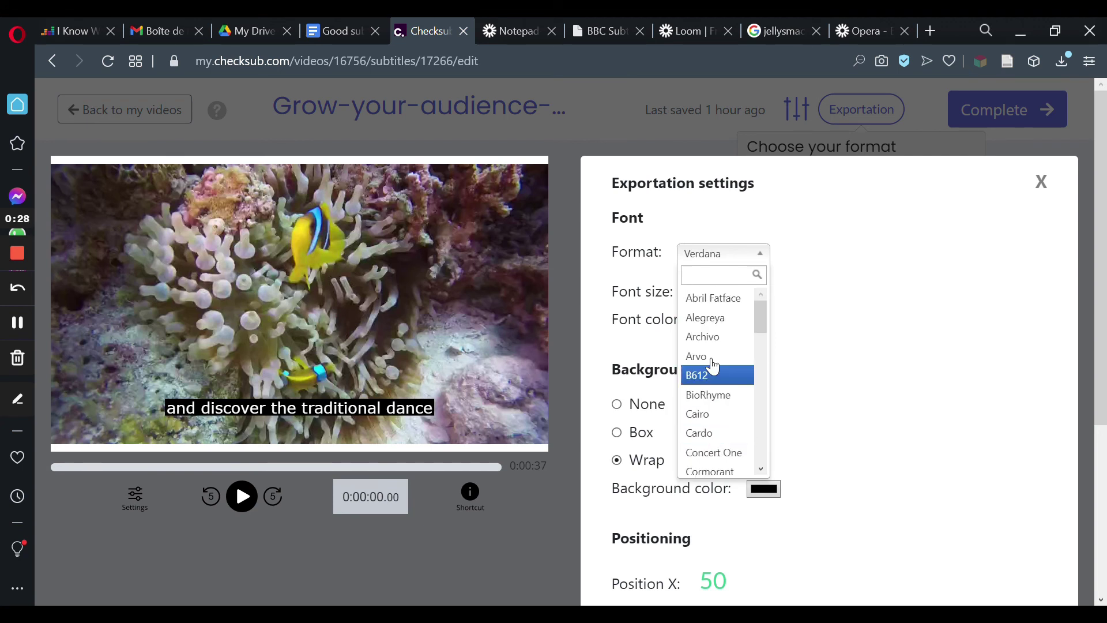
{"action": "scroll", "coordinate": [716, 412], "scroll_direction": "down", "scroll_amount": 10}
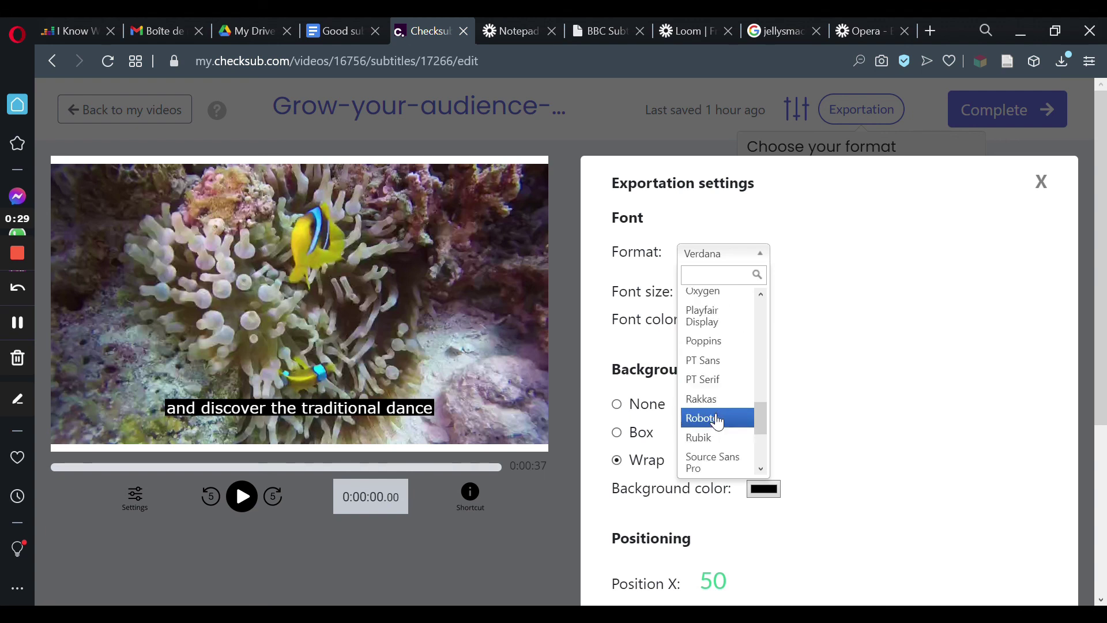